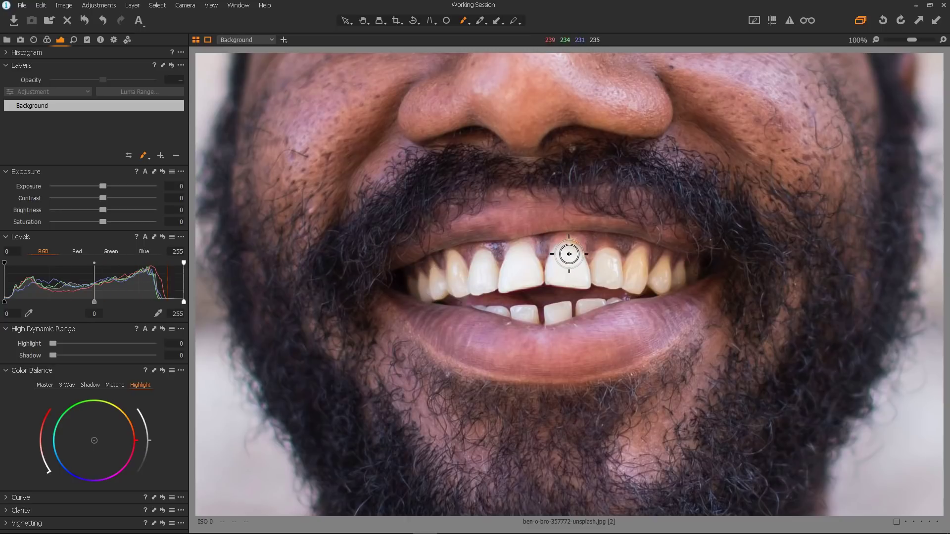
Paint a mask on a new adjustment layer over all the upper teeth, staying inside the tooth edges
mouse_move(569, 253)
mouse_down()
mouse_move(560, 258)
mouse_move(576, 260)
mouse_move(566, 255)
mouse_move(555, 278)
mouse_move(581, 280)
mouse_move(556, 278)
mouse_up()
right_click(557, 276)
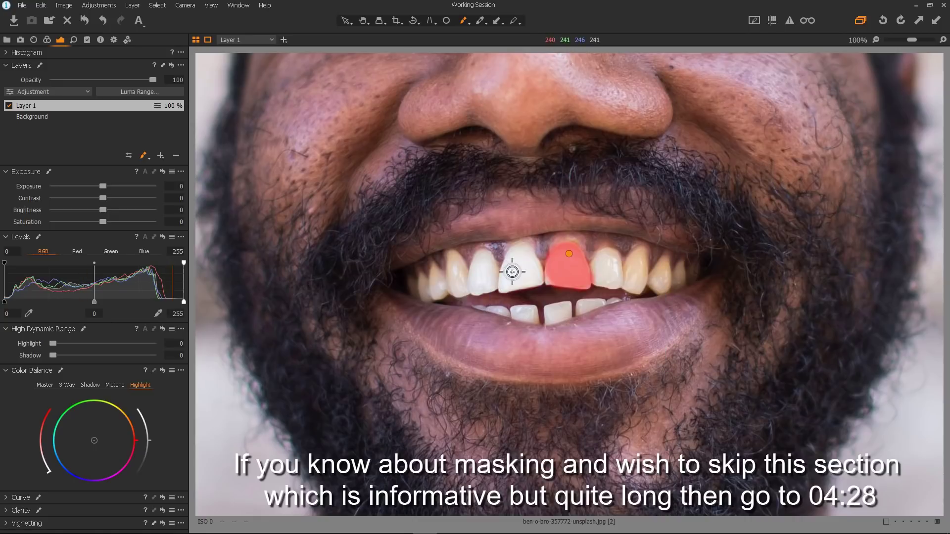
scroll(511, 269, up, 2)
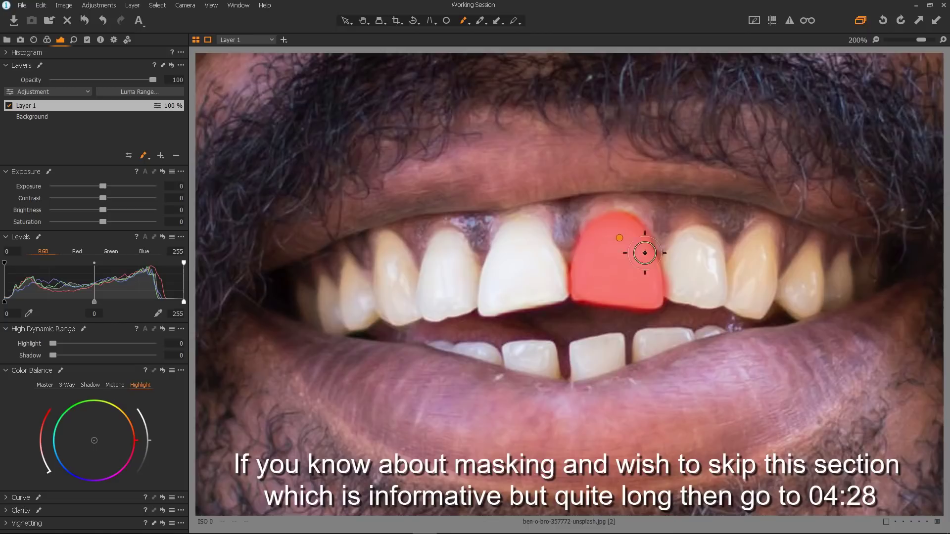
mouse_move(644, 253)
mouse_down()
mouse_move(674, 255)
mouse_move(688, 235)
mouse_move(706, 236)
mouse_move(722, 295)
mouse_move(715, 299)
mouse_move(673, 284)
mouse_move(694, 257)
mouse_move(704, 284)
mouse_move(696, 254)
mouse_move(754, 267)
mouse_move(729, 270)
mouse_move(761, 233)
mouse_move(770, 265)
mouse_move(759, 311)
mouse_move(733, 297)
mouse_move(756, 254)
mouse_move(780, 259)
mouse_move(808, 249)
mouse_move(782, 296)
mouse_move(798, 311)
mouse_move(813, 306)
mouse_move(813, 268)
mouse_move(797, 297)
mouse_move(835, 255)
mouse_up()
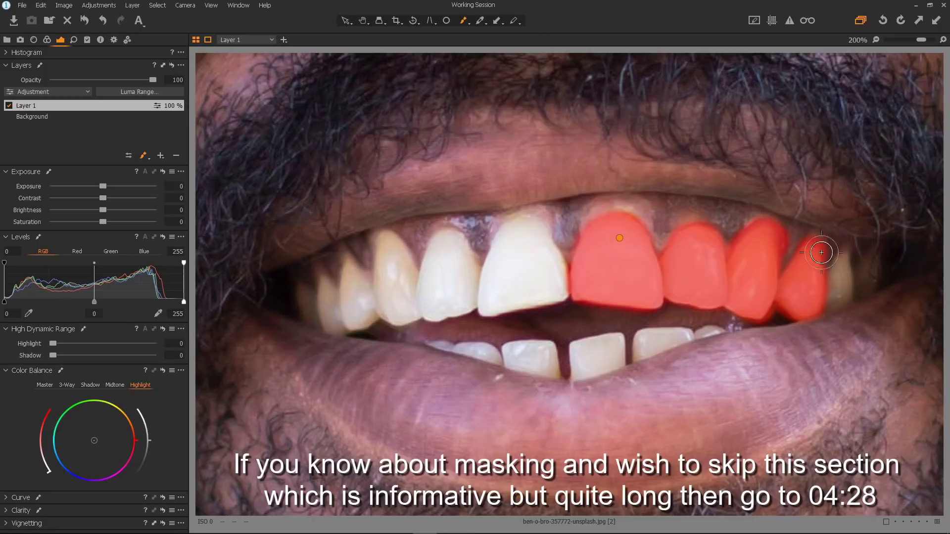
mouse_move(843, 262)
mouse_down()
mouse_move(841, 294)
mouse_move(820, 302)
mouse_up()
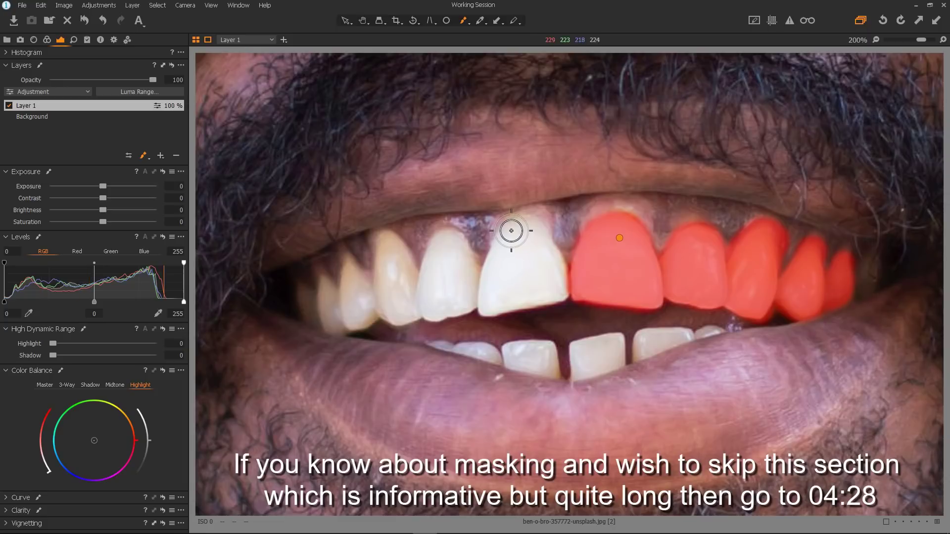
mouse_move(512, 229)
mouse_down()
mouse_move(539, 242)
mouse_move(557, 289)
mouse_move(490, 313)
mouse_move(503, 241)
mouse_move(485, 276)
mouse_move(518, 271)
mouse_move(518, 246)
mouse_up()
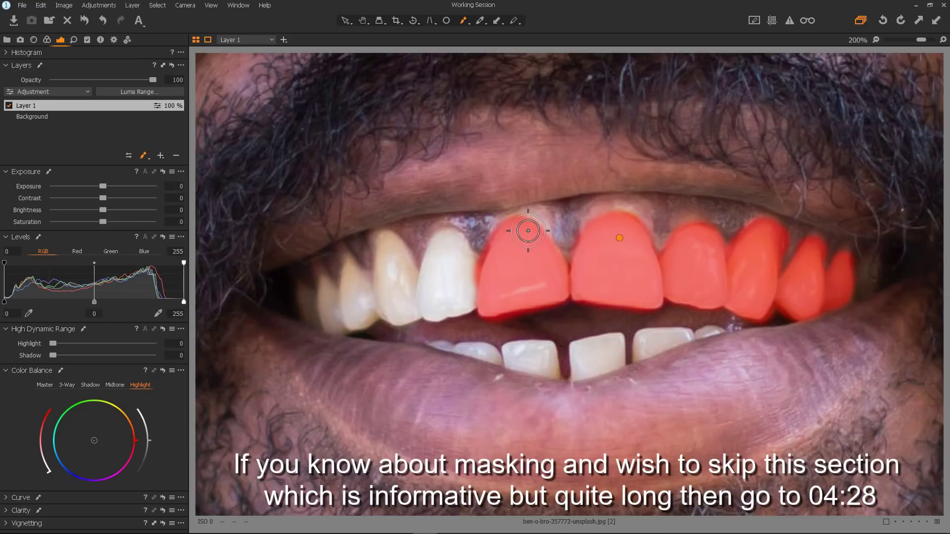
mouse_move(525, 230)
mouse_down()
mouse_move(527, 280)
mouse_move(543, 280)
mouse_move(504, 292)
mouse_move(517, 294)
mouse_move(478, 286)
mouse_move(446, 241)
mouse_move(425, 307)
mouse_move(469, 299)
mouse_move(428, 311)
mouse_move(452, 264)
mouse_move(472, 287)
mouse_move(415, 284)
mouse_move(389, 240)
mouse_move(378, 298)
mouse_move(395, 315)
mouse_move(418, 310)
mouse_move(396, 275)
mouse_move(396, 314)
mouse_move(364, 282)
mouse_move(362, 294)
mouse_move(348, 266)
mouse_move(349, 317)
mouse_move(366, 317)
mouse_move(364, 306)
mouse_move(334, 310)
mouse_move(326, 283)
mouse_move(330, 321)
mouse_move(341, 325)
mouse_move(303, 293)
mouse_move(314, 320)
mouse_up()
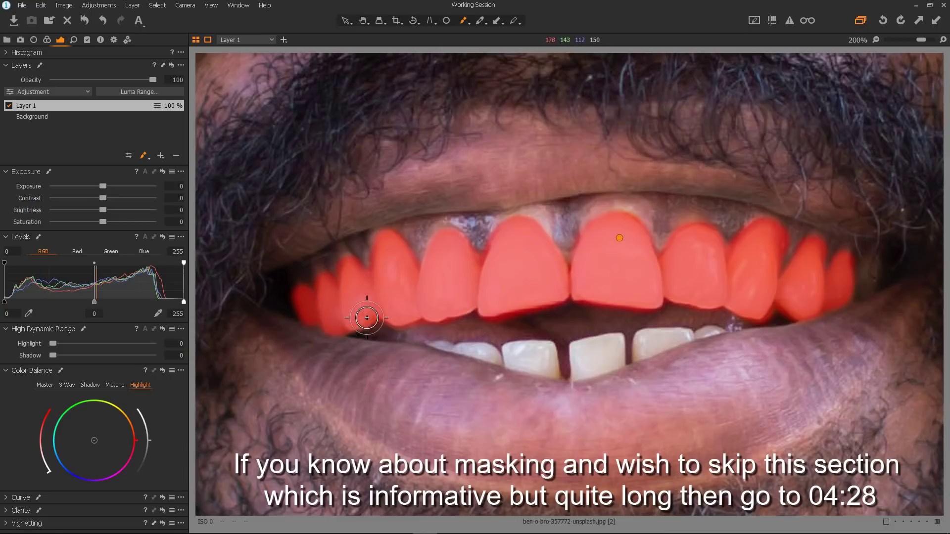
Extend the Layer 1 mask over all the lower teeth using a smaller brush
right_click(541, 332)
drag(540, 332, 539, 332)
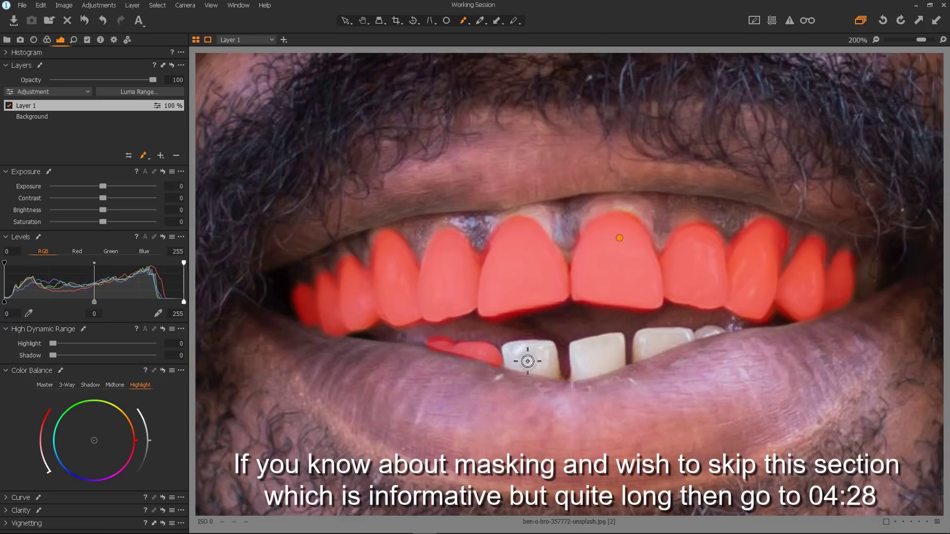
mouse_move(527, 361)
mouse_down()
mouse_move(506, 348)
mouse_move(542, 344)
mouse_up()
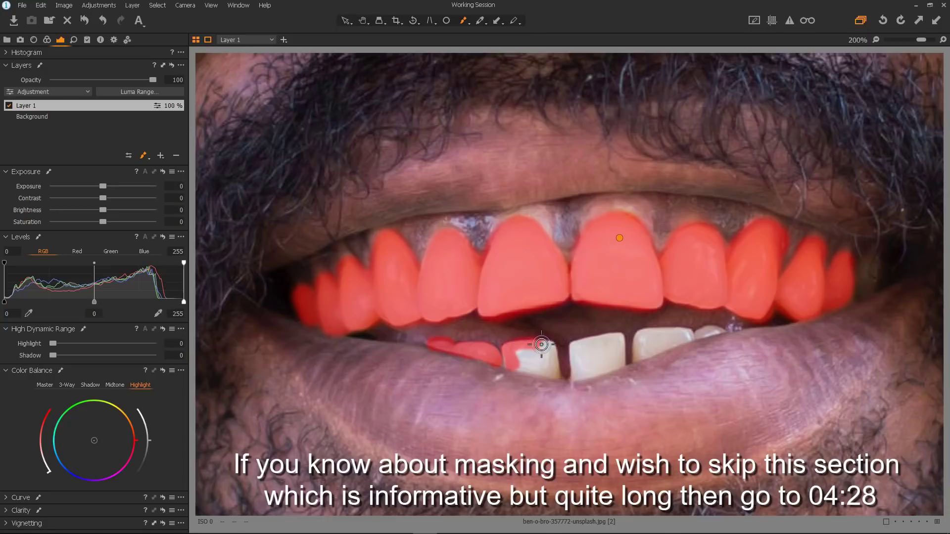
drag(557, 378, 515, 369)
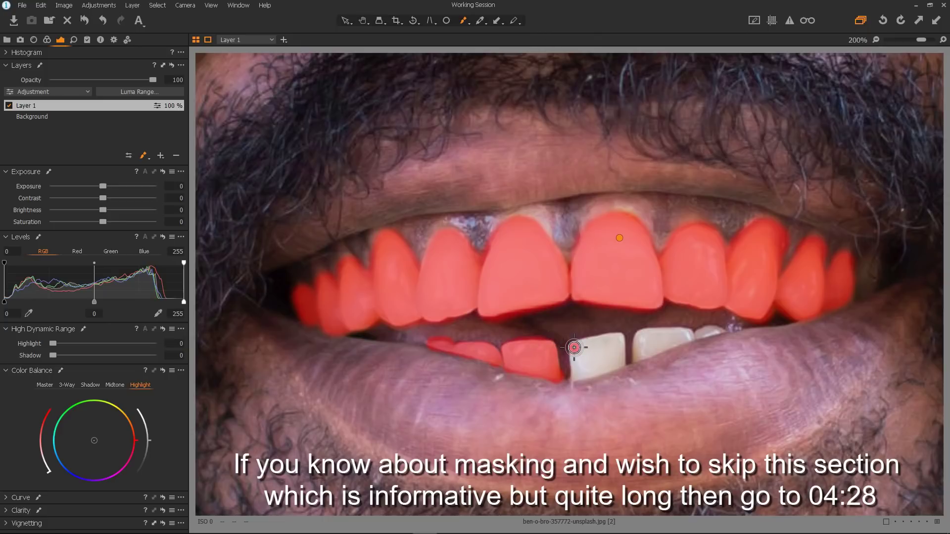
drag(574, 377, 612, 364)
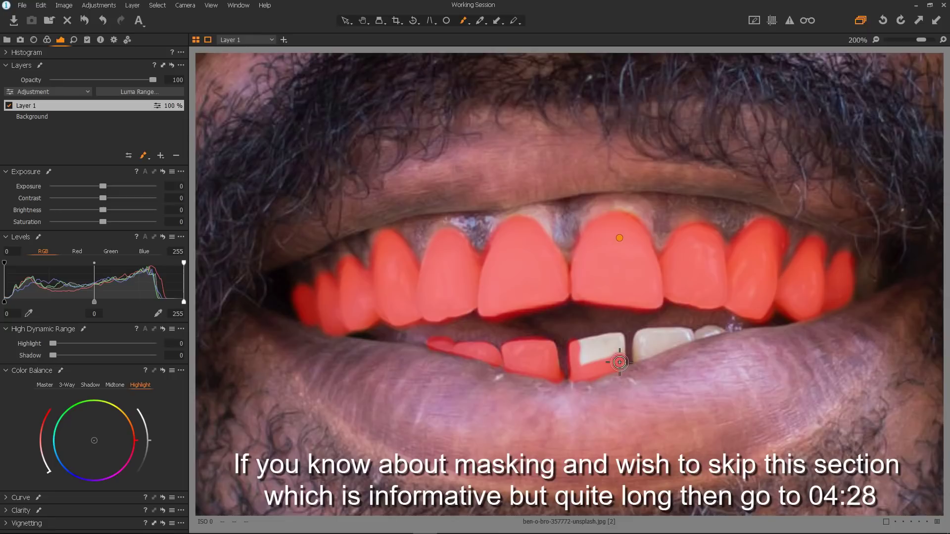
drag(618, 338, 588, 343)
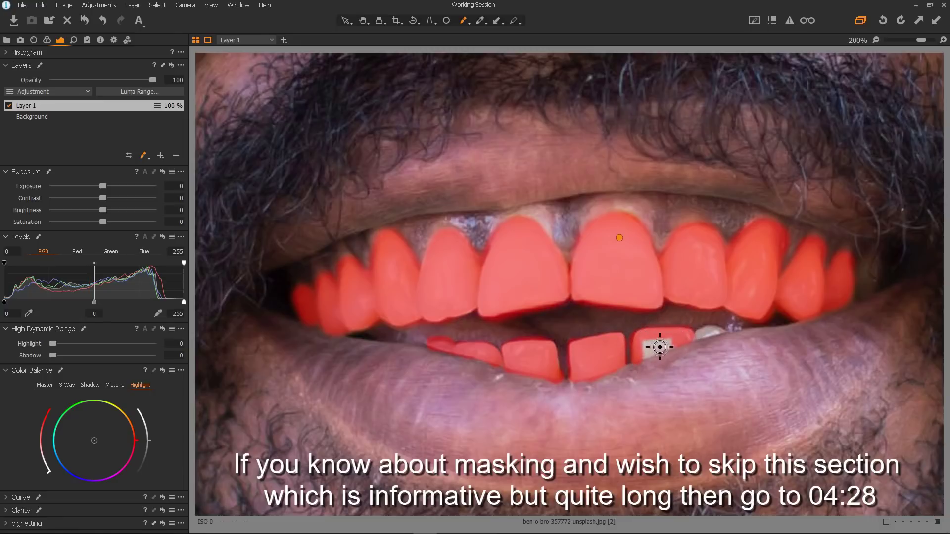
drag(659, 347, 637, 355)
mouse_move(710, 334)
mouse_down()
mouse_move(702, 332)
mouse_move(716, 332)
mouse_up()
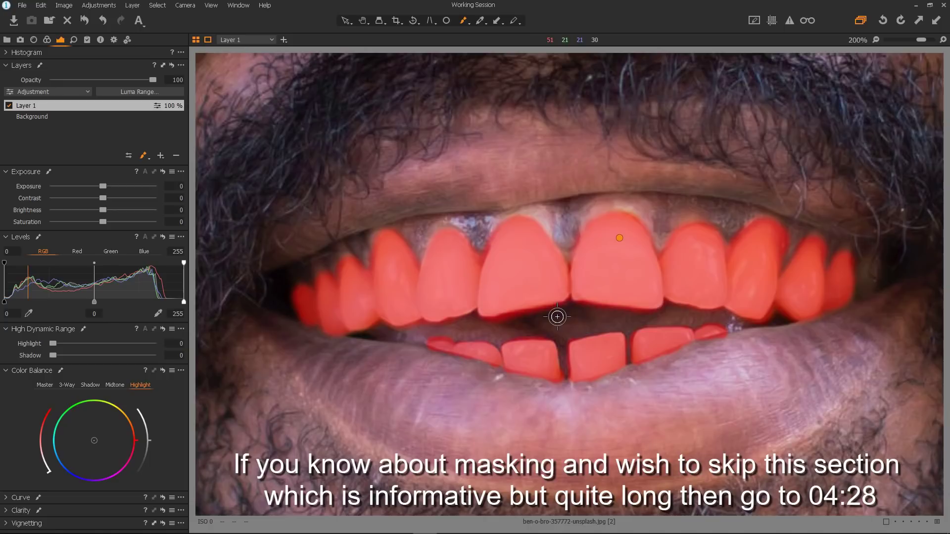
Erase the mask spill along the lower lip and paint in the missed edges of the lower teeth
scroll(541, 374, up, 2)
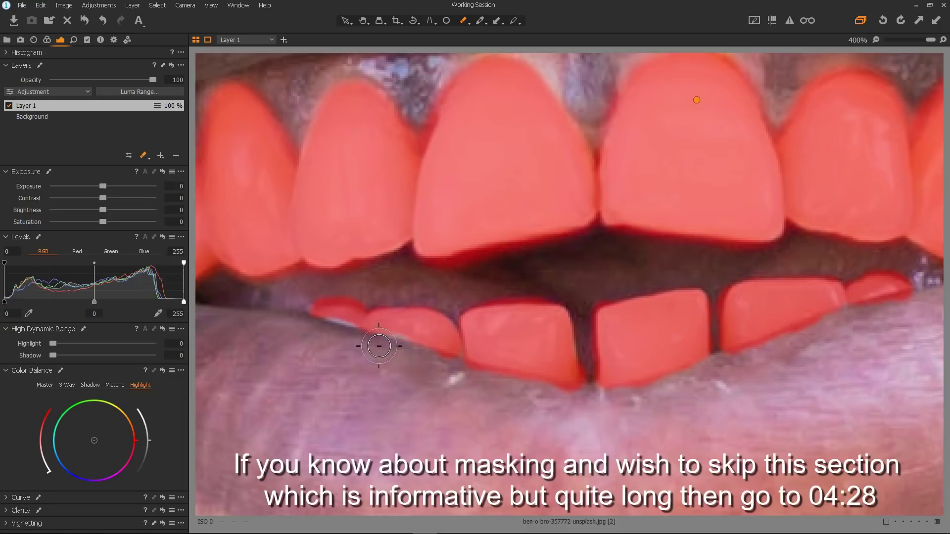
mouse_move(521, 384)
mouse_down()
mouse_move(601, 399)
mouse_move(654, 395)
mouse_up()
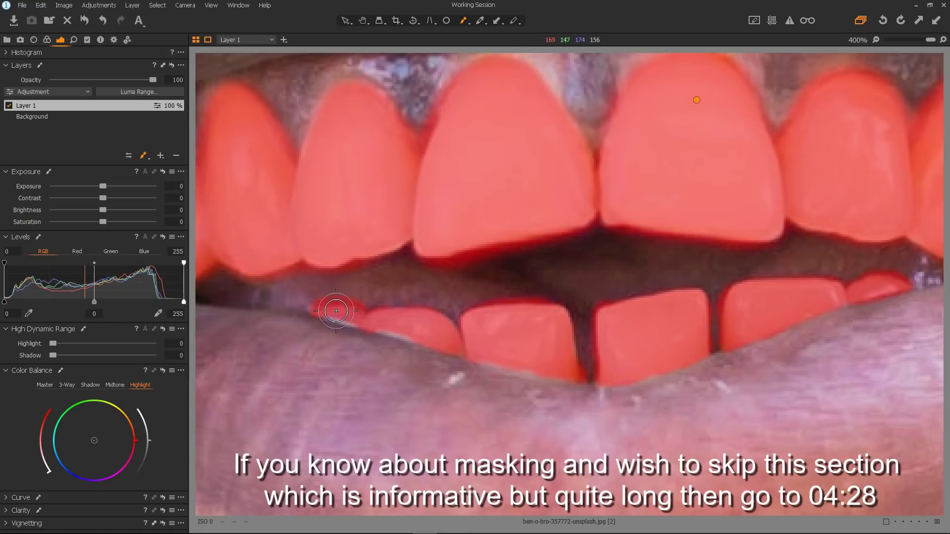
mouse_move(332, 305)
mouse_down()
mouse_move(366, 303)
mouse_move(329, 310)
mouse_move(404, 326)
mouse_up()
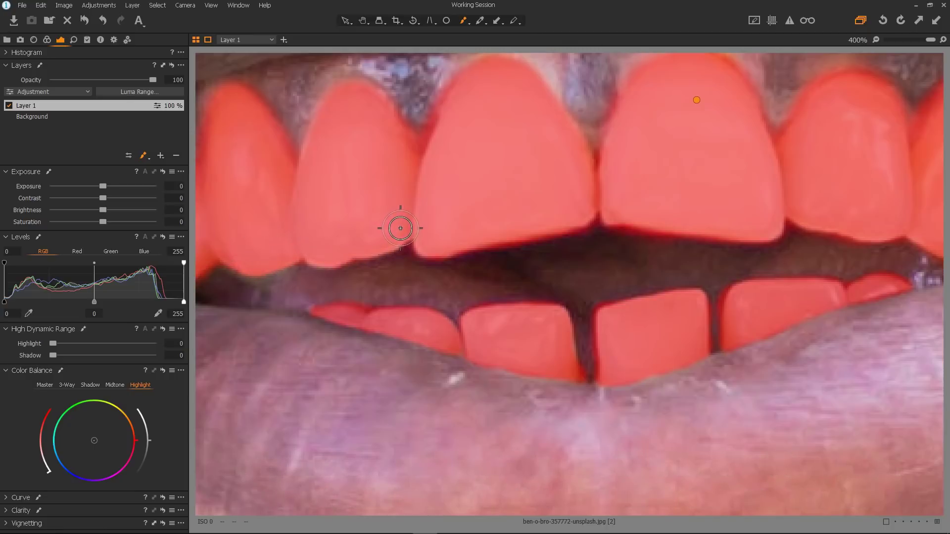
Inspect the mask edges around the teeth up close and in the whole portrait, and hide the mask overlay
scroll(767, 252, down, 2)
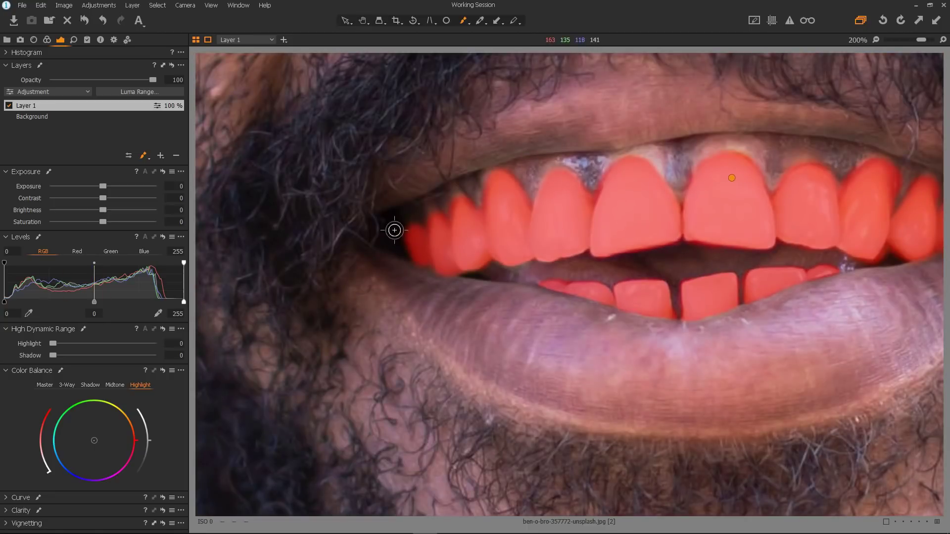
scroll(394, 230, up, 2)
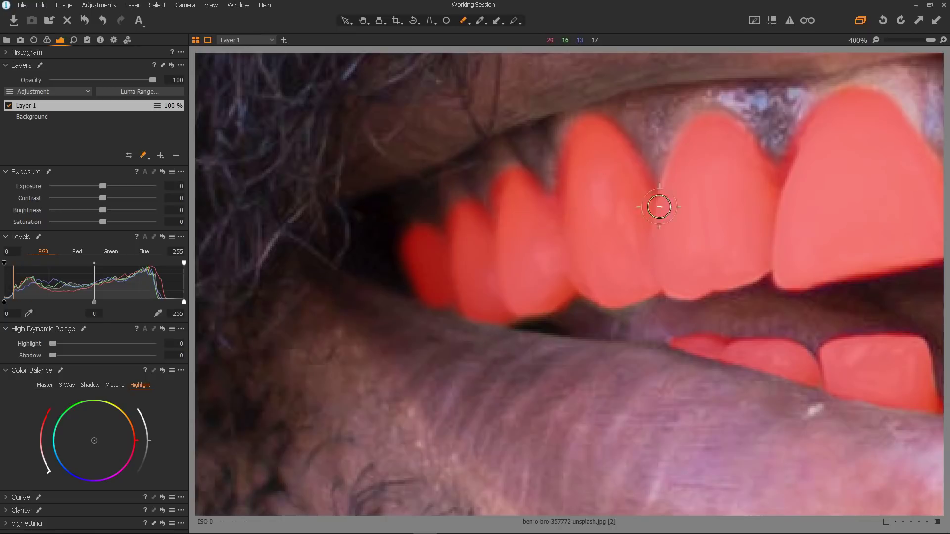
scroll(659, 206, down, 5)
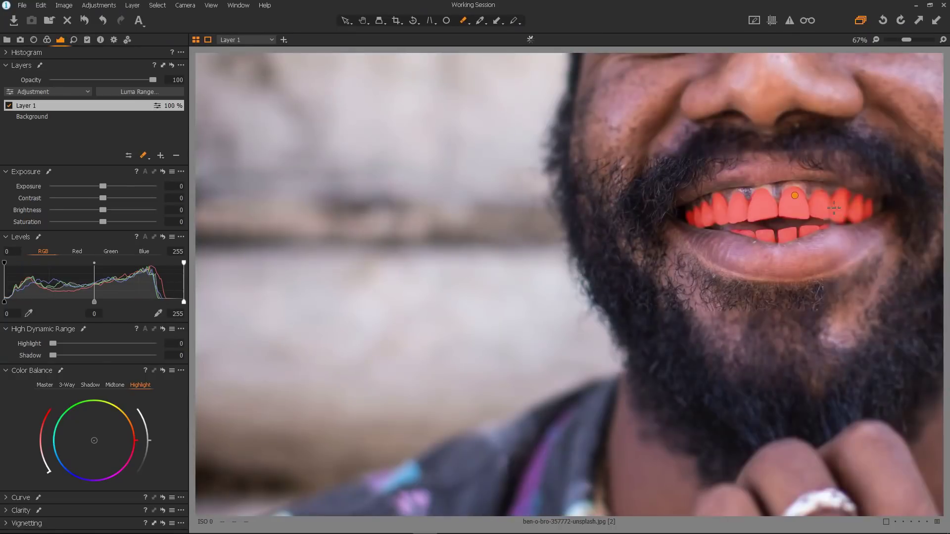
scroll(844, 211, up, 5)
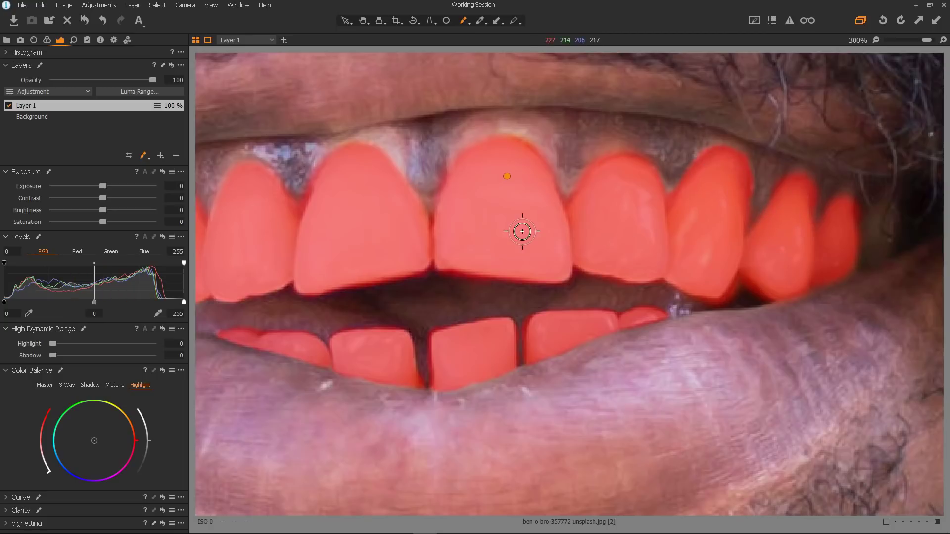
key(ctrl+0)
scroll(419, 219, down, 2)
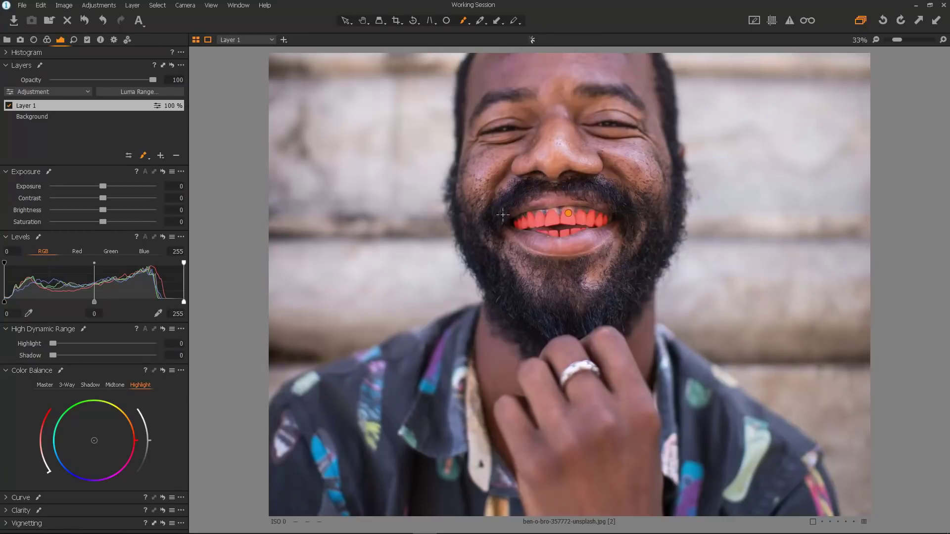
scroll(566, 298, up, 2)
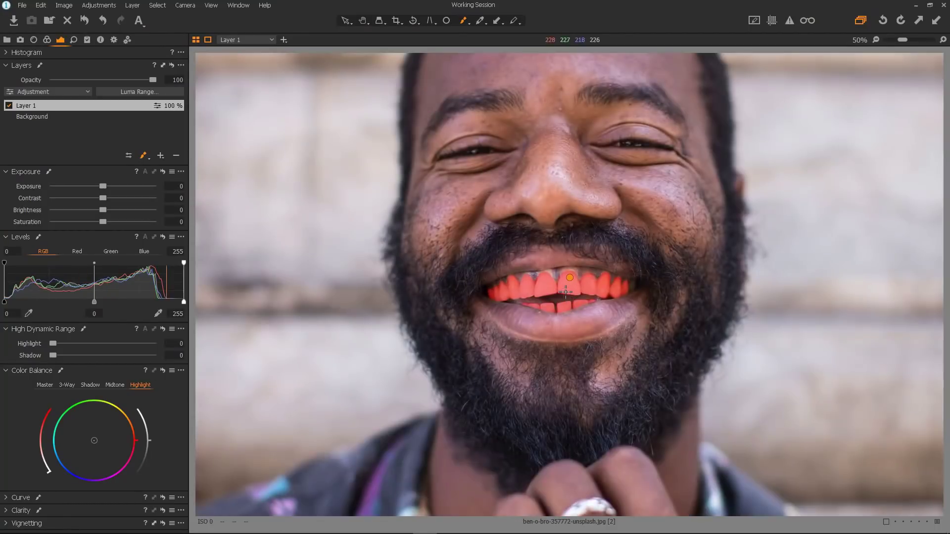
key(m)
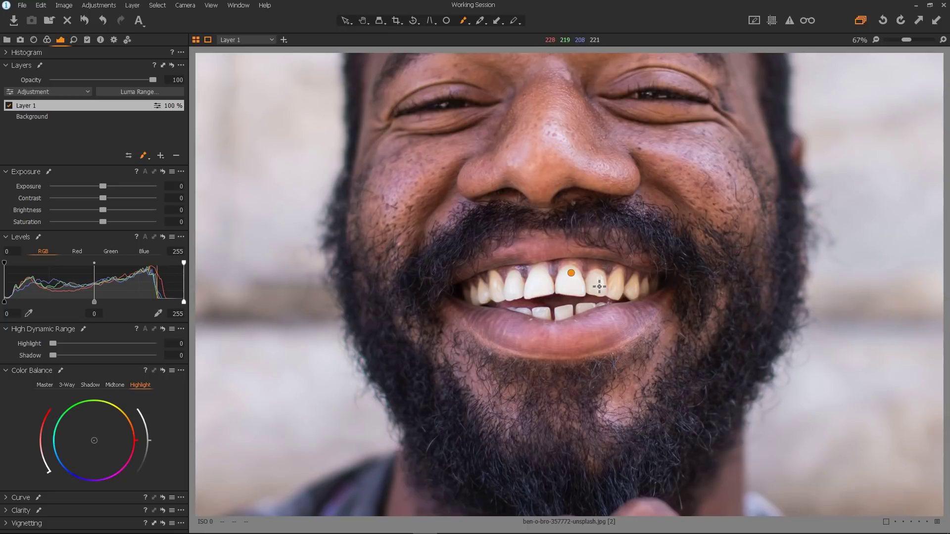
scroll(538, 290, up, 1)
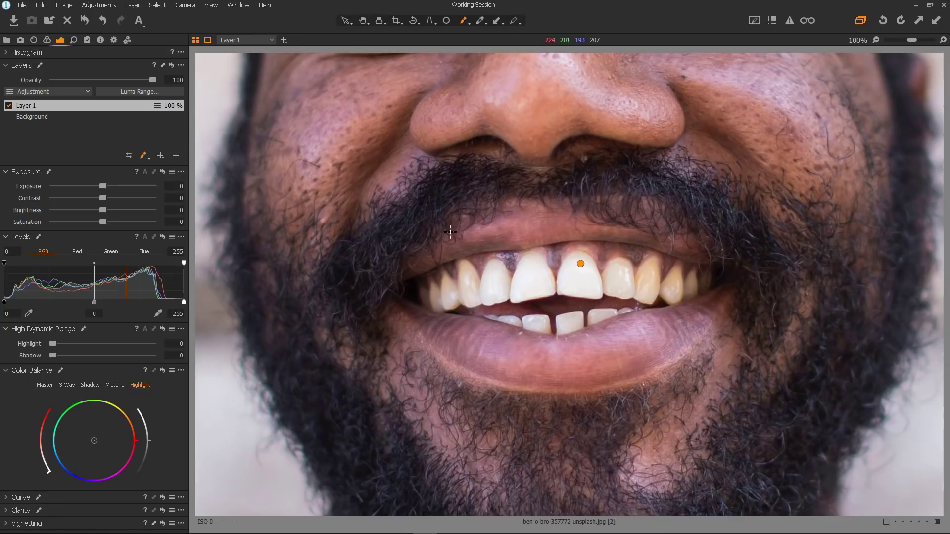
Sample the yellow of a side tooth in the advanced Color Editor and set its saturation to -100
click(46, 43)
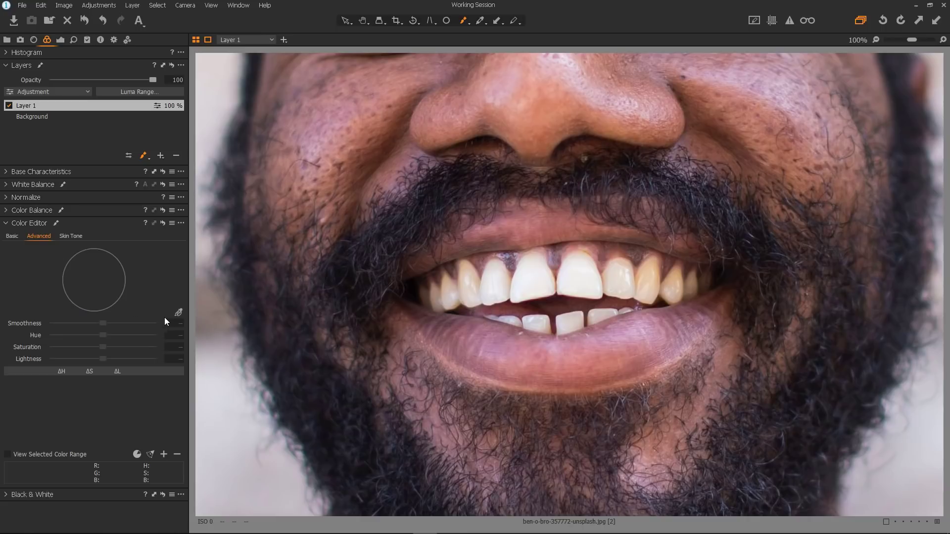
click(179, 314)
click(662, 271)
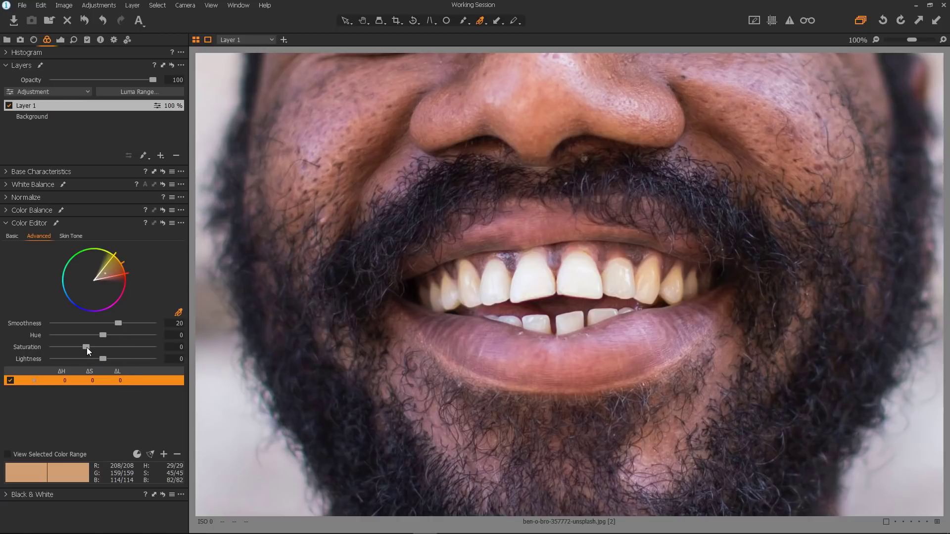
drag(87, 348, 50, 343)
Widen the sampled color range toward green and pull its red edge slightly back toward orange
scroll(577, 269, up, 3)
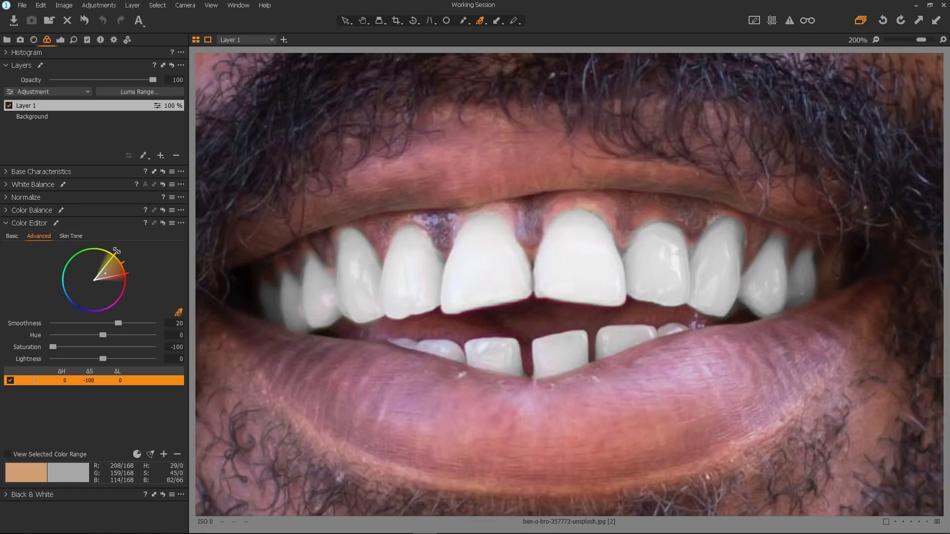
drag(116, 251, 102, 241)
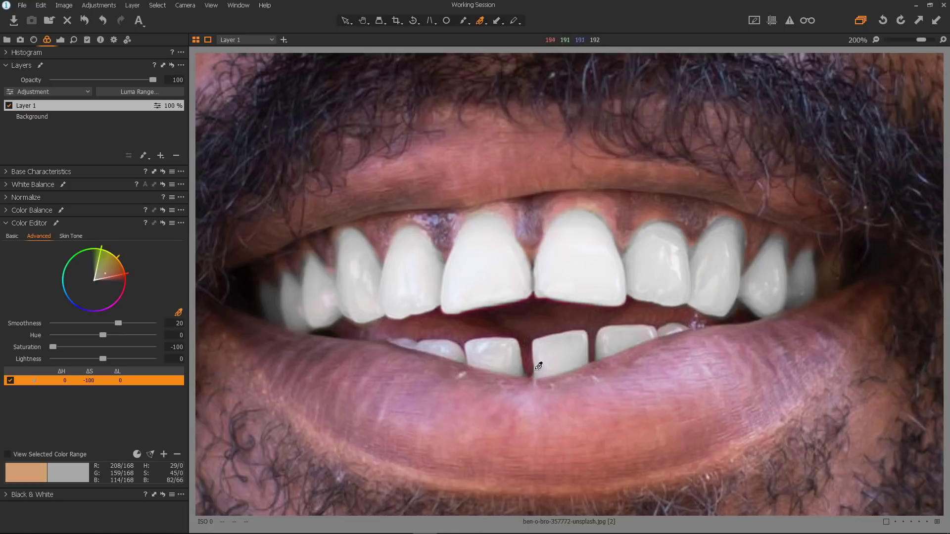
scroll(536, 369, up, 1)
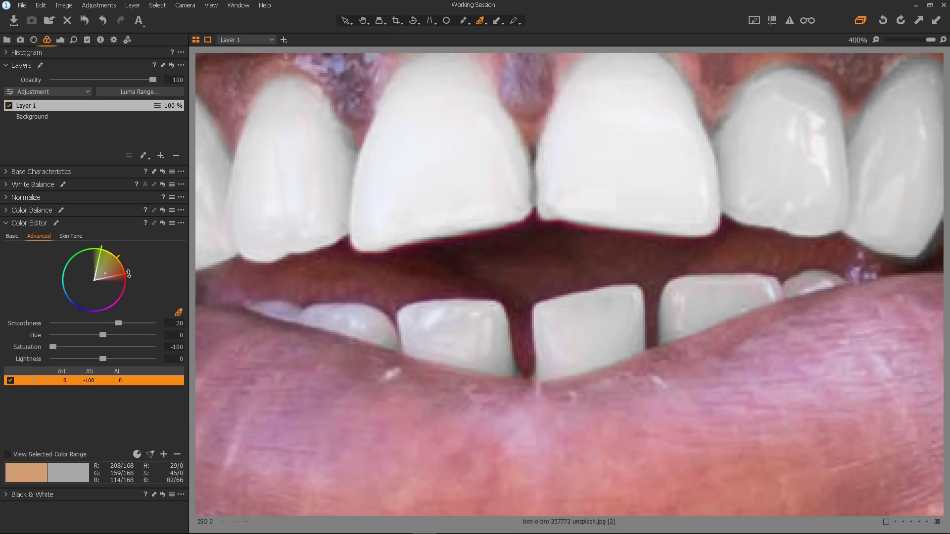
drag(128, 274, 128, 267)
drag(128, 266, 120, 255)
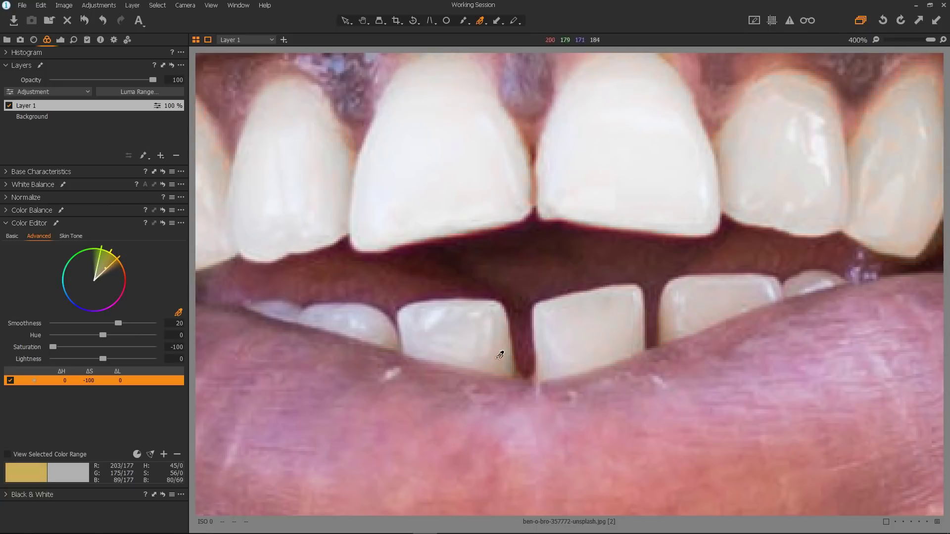
drag(119, 259, 127, 268)
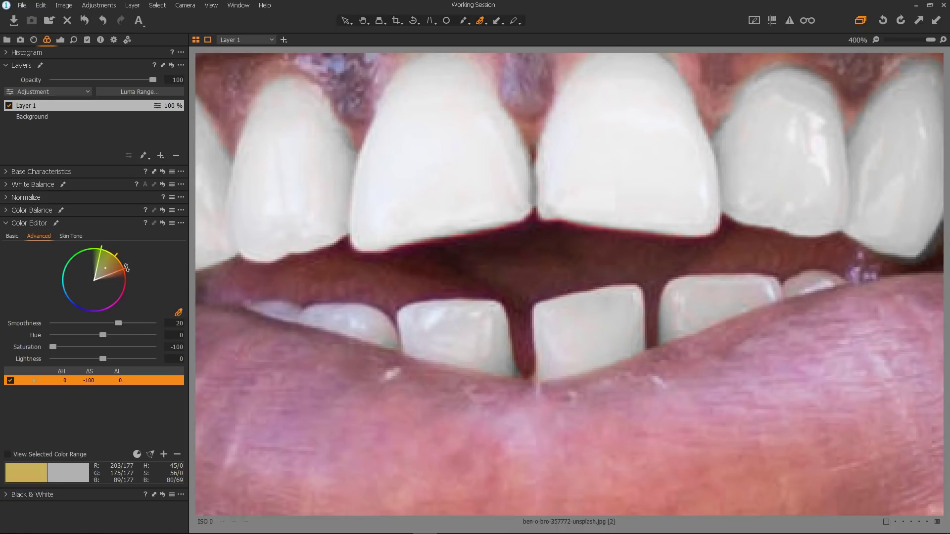
Shift the Color Balance shadows slightly toward red and brighten them, comparing the teeth with a temporary reset
scroll(570, 225, down, 2)
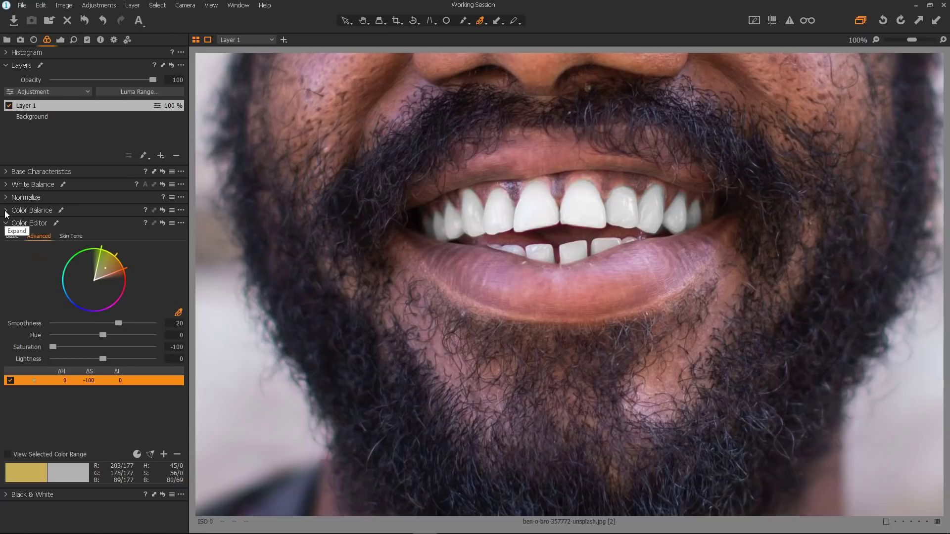
click(29, 211)
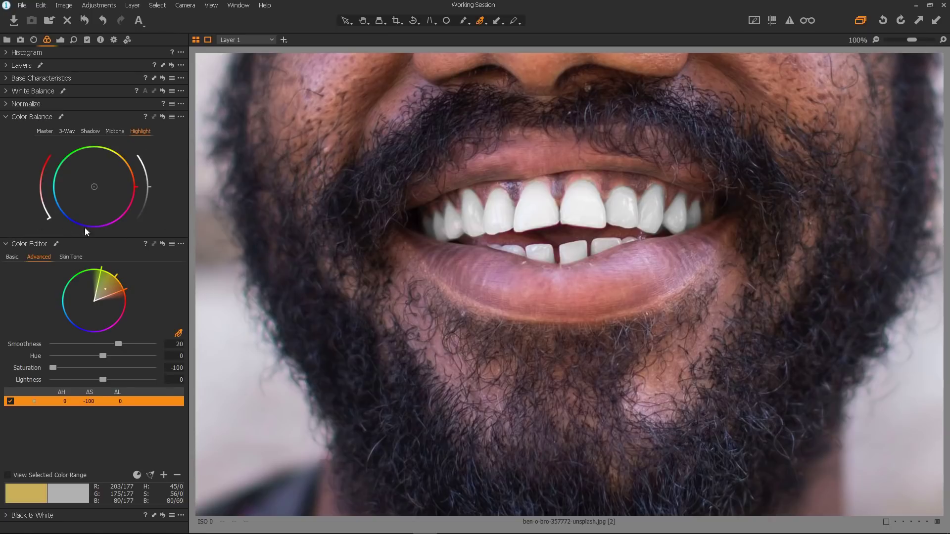
click(90, 131)
drag(96, 189, 97, 190)
drag(150, 187, 150, 183)
click(163, 119)
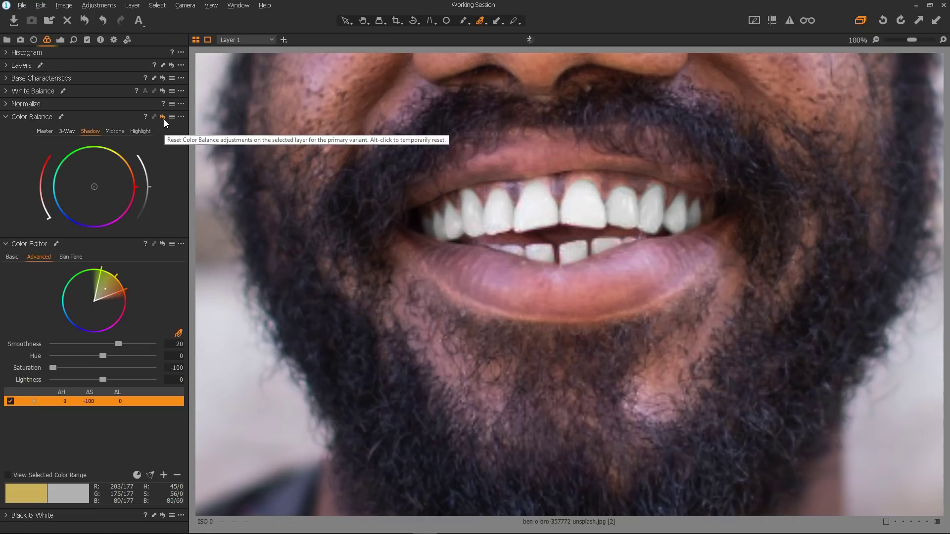
key(ctrl+z)
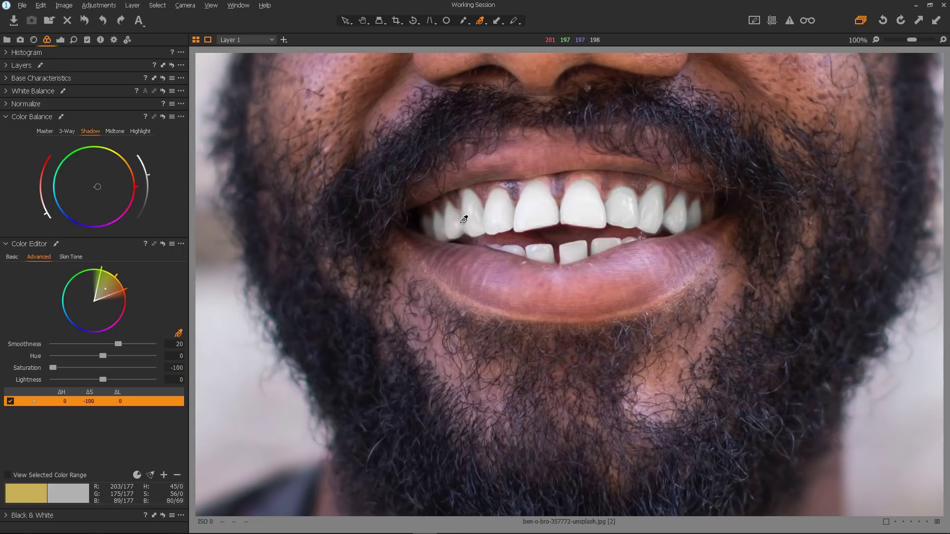
Shift the Color Balance midtones on the teeth toward red and raise their lightness slightly
click(115, 131)
drag(95, 187, 107, 190)
drag(150, 186, 150, 182)
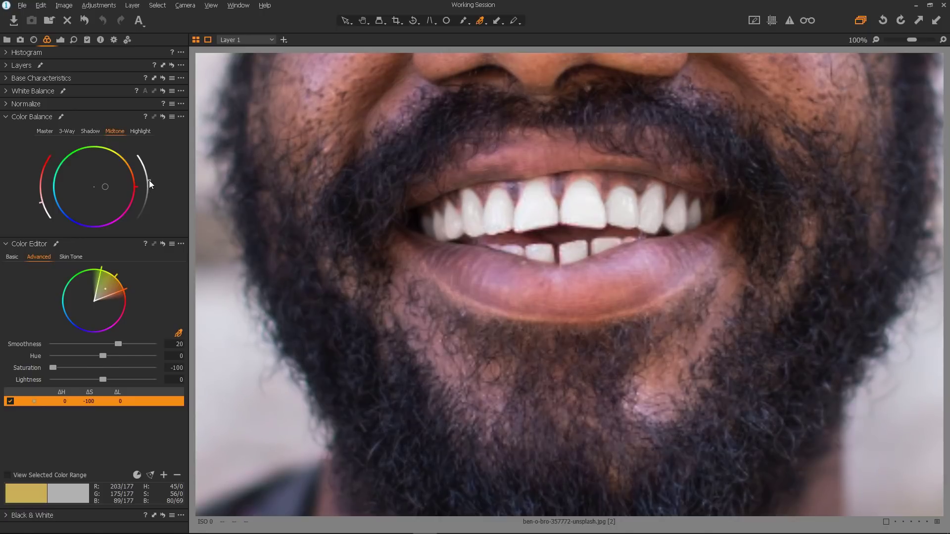
Raise the Color Balance midtone lightness on the teeth slightly and compare with the Color Balance temporarily reset
drag(149, 179, 147, 176)
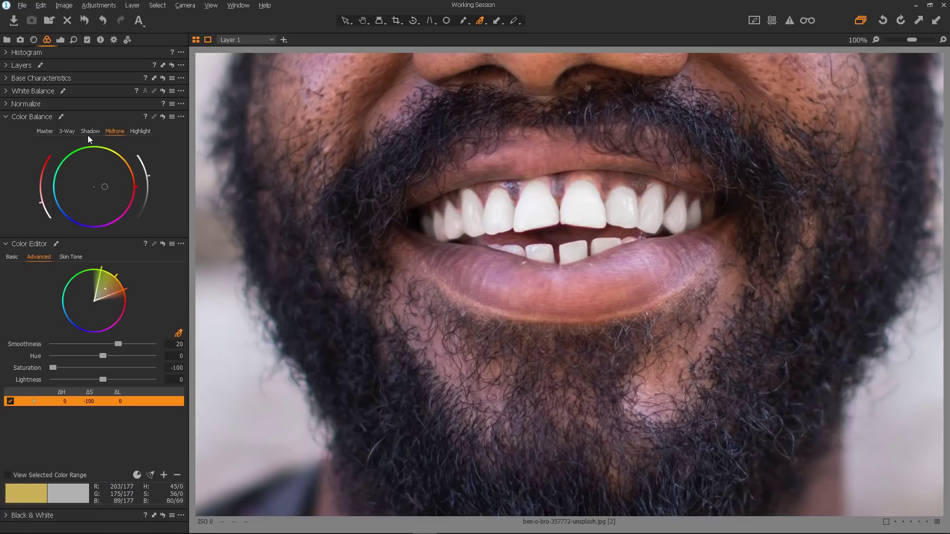
click(163, 118)
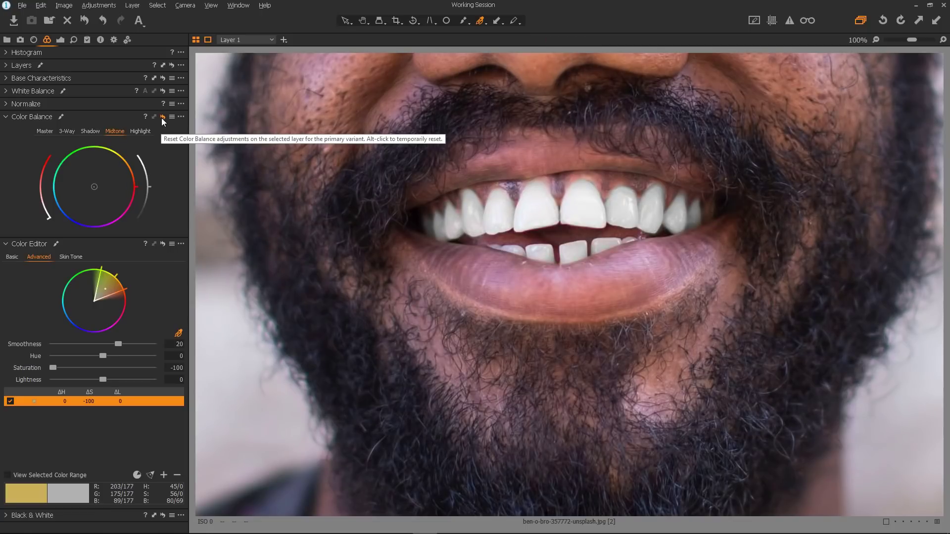
alt+click(163, 119)
alt+click(162, 121)
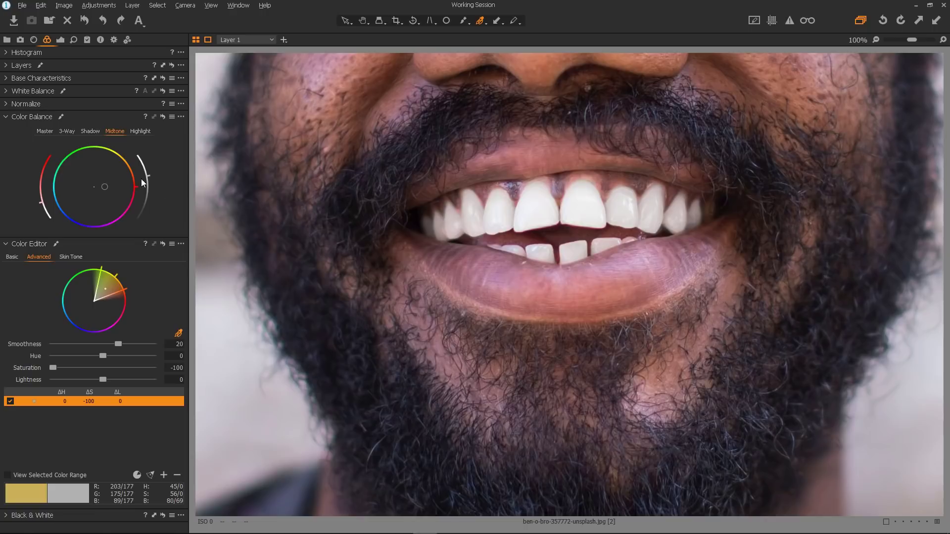
Shift the Color Balance highlights on the teeth toward orange and brighten them slightly, comparing with a temporary reset
click(144, 131)
drag(137, 187, 135, 172)
drag(96, 186, 102, 184)
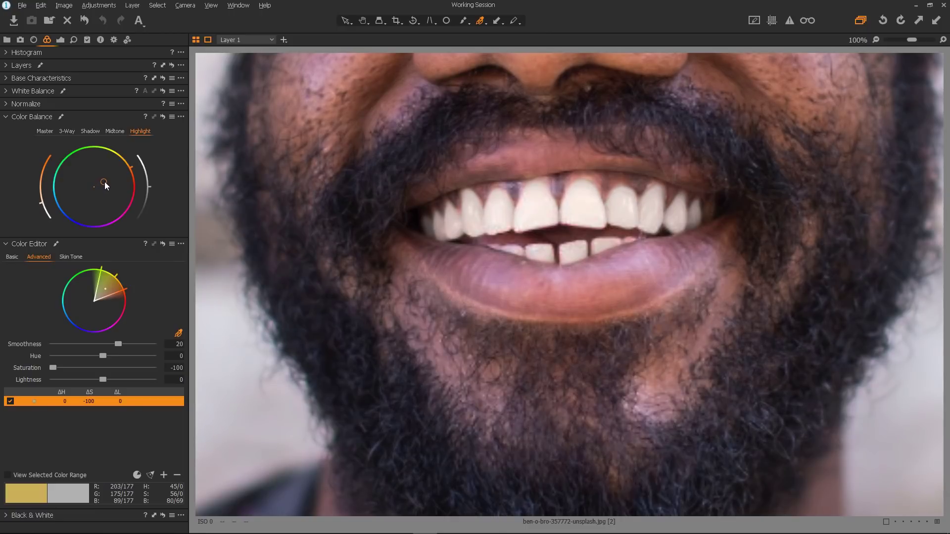
drag(131, 168, 132, 167)
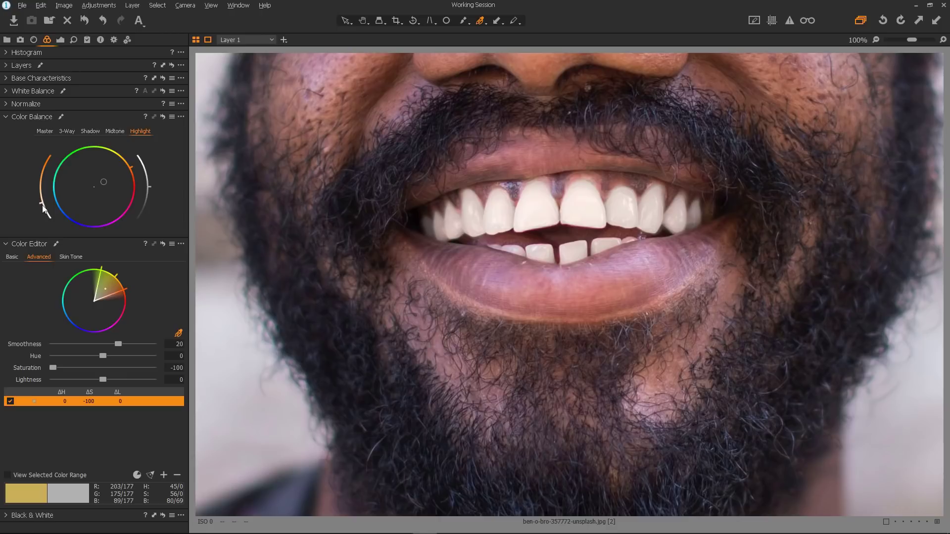
key(ctrl+z)
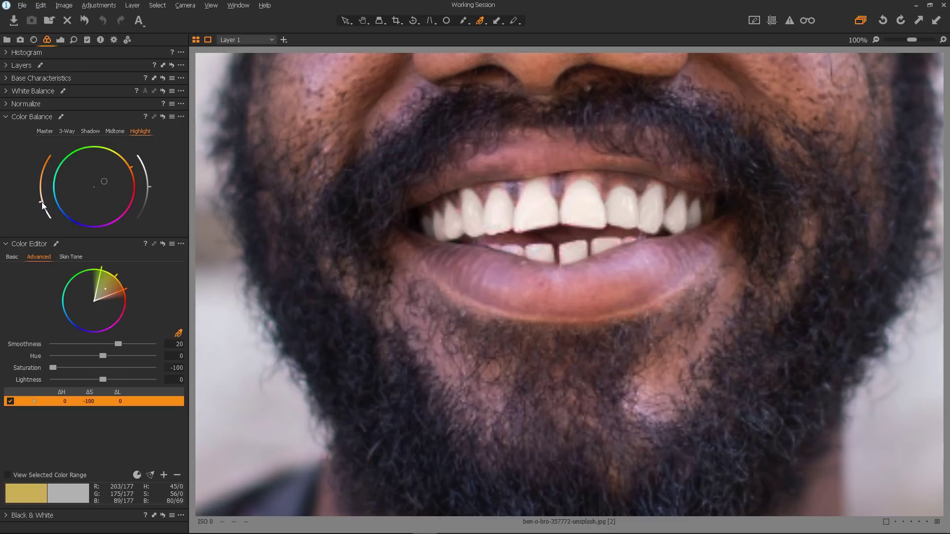
key(ctrl+y)
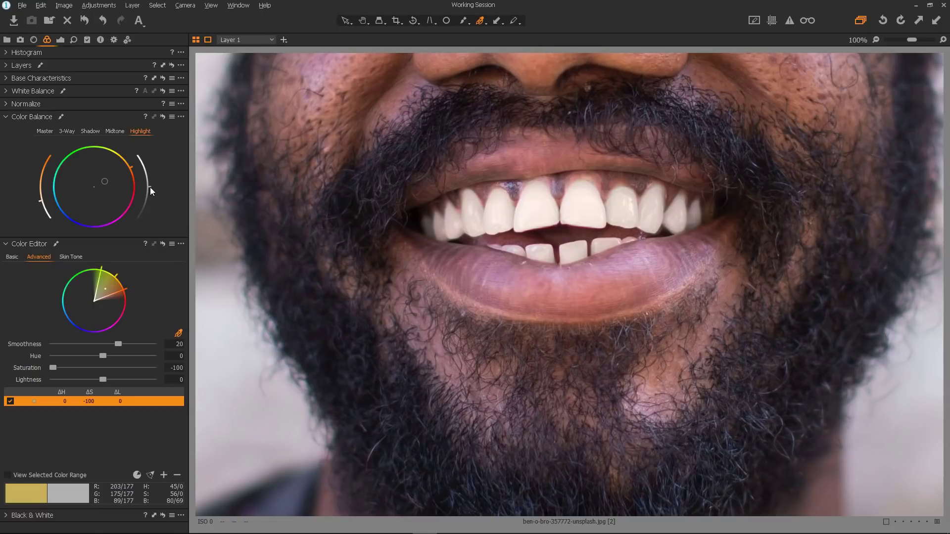
drag(150, 187, 151, 184)
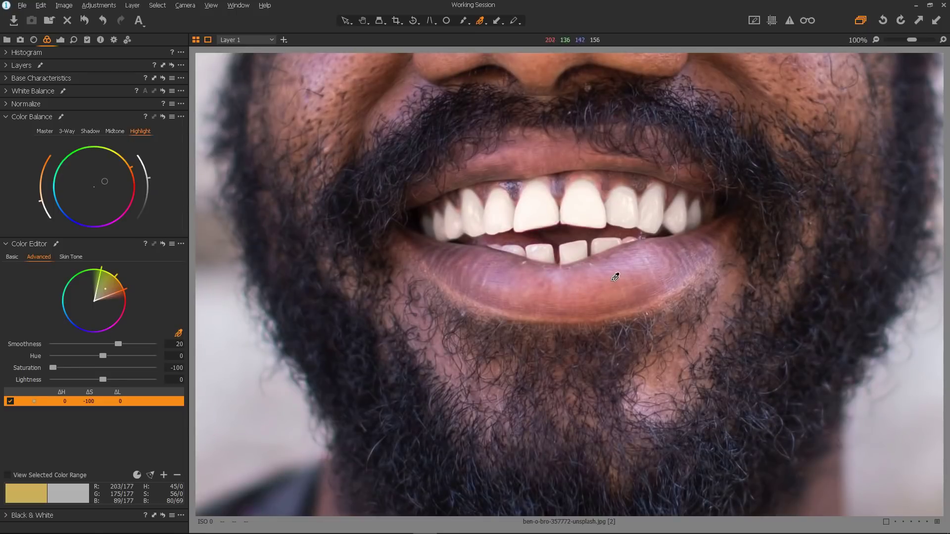
click(165, 121)
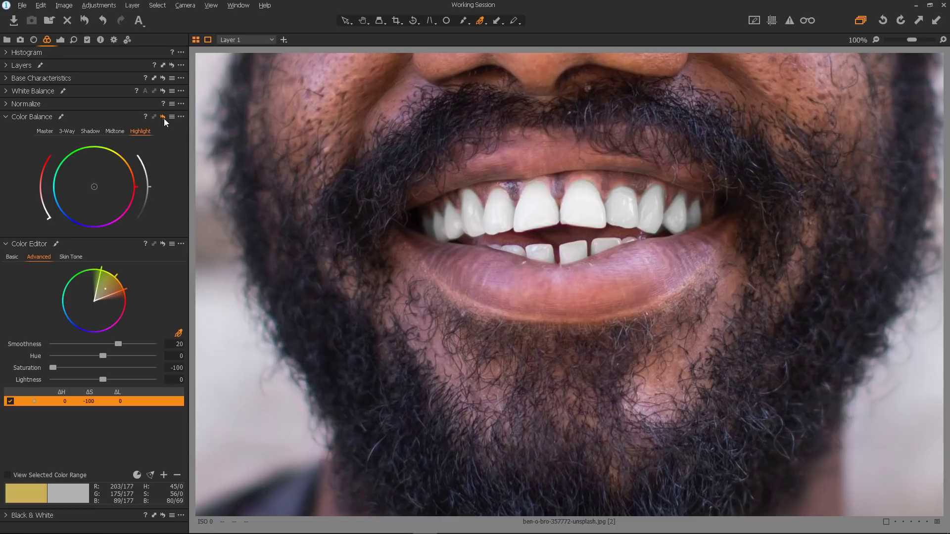
key(ctrl+z)
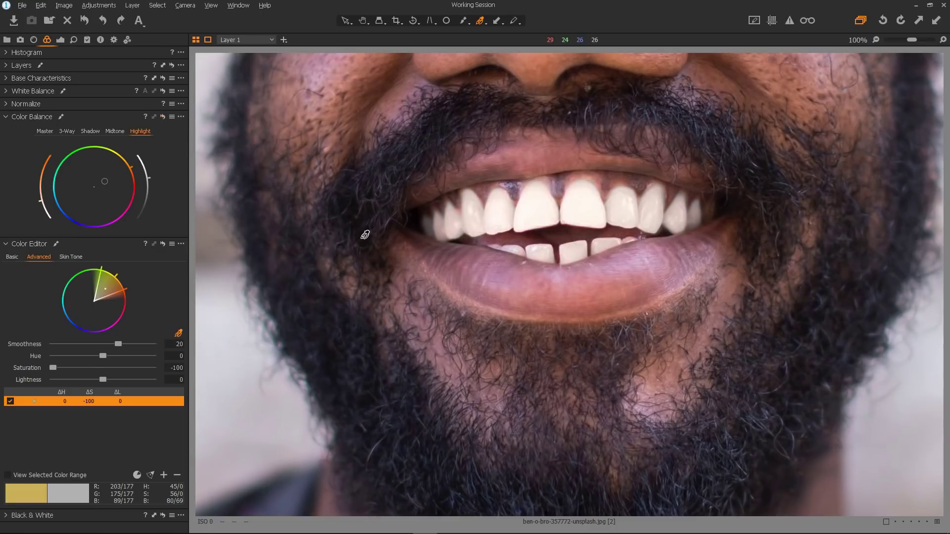
Compare the whitened teeth with all adjustments temporarily reset, and check the result on the whole face
click(85, 23)
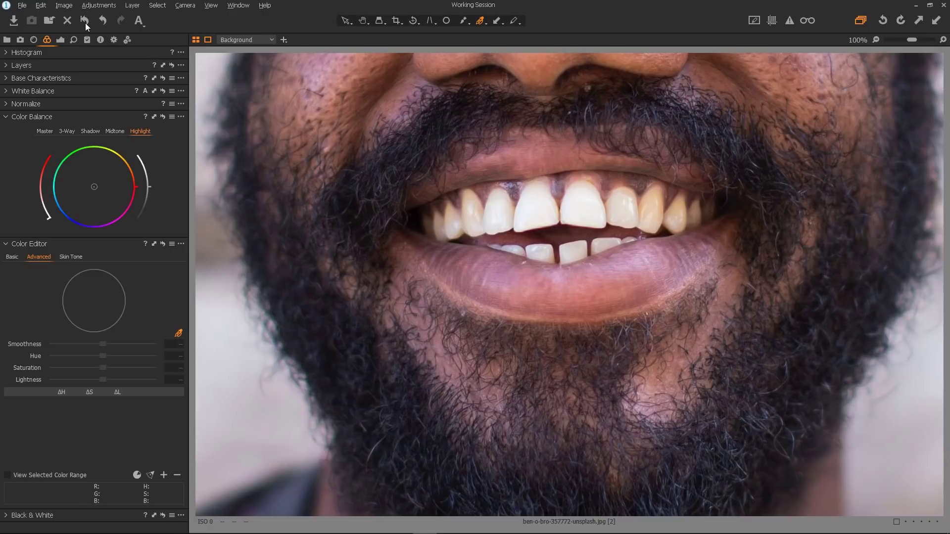
key(ctrl+z)
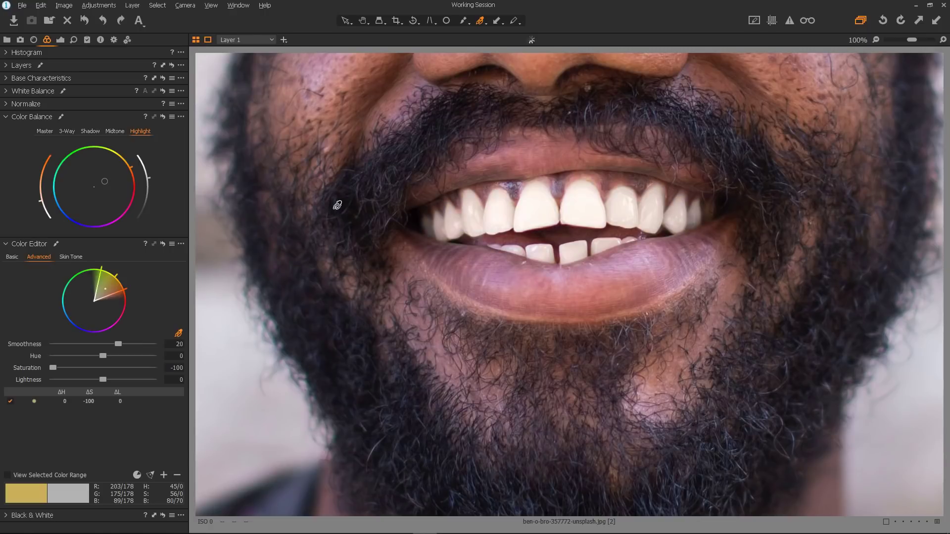
key(ctrl+0)
key(ctrl+0)
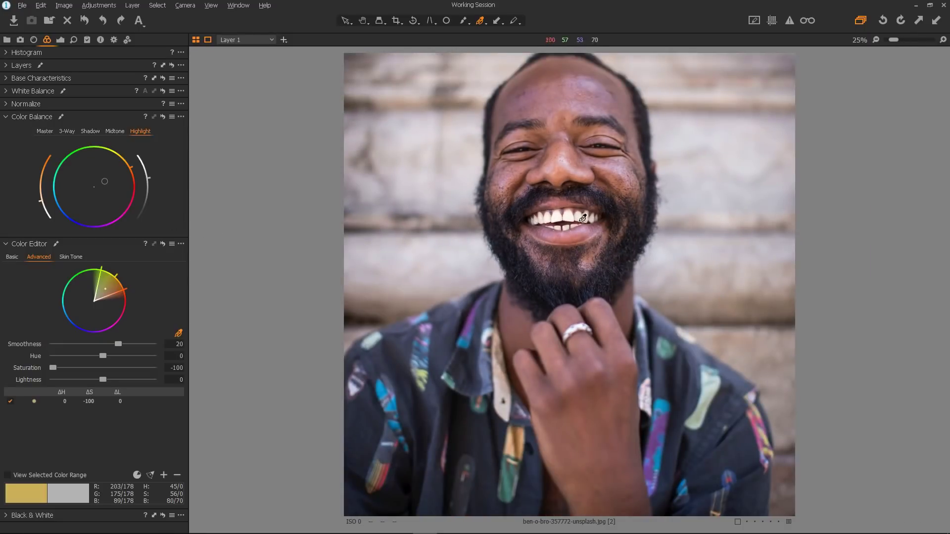
Lower the opacity of the teeth layer, Layer 1, to 85
scroll(569, 203, up, 2)
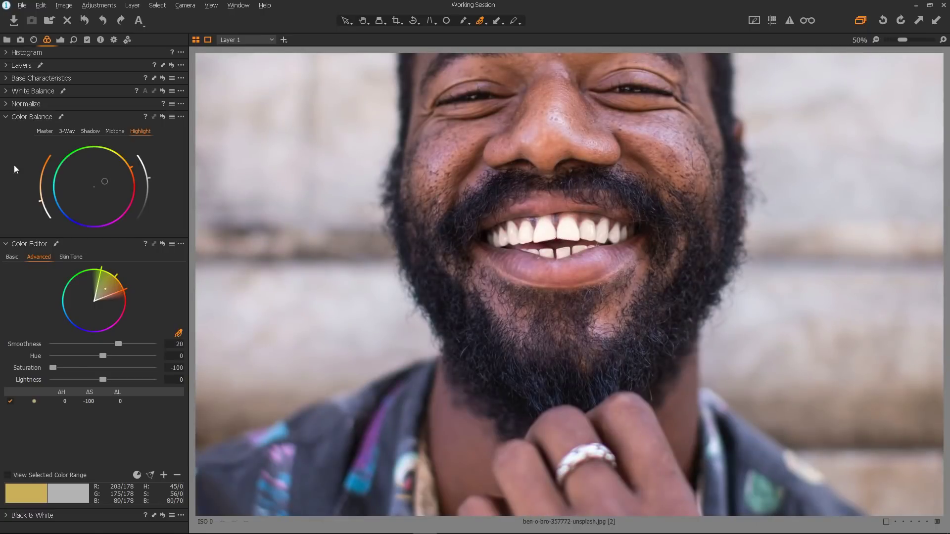
click(6, 66)
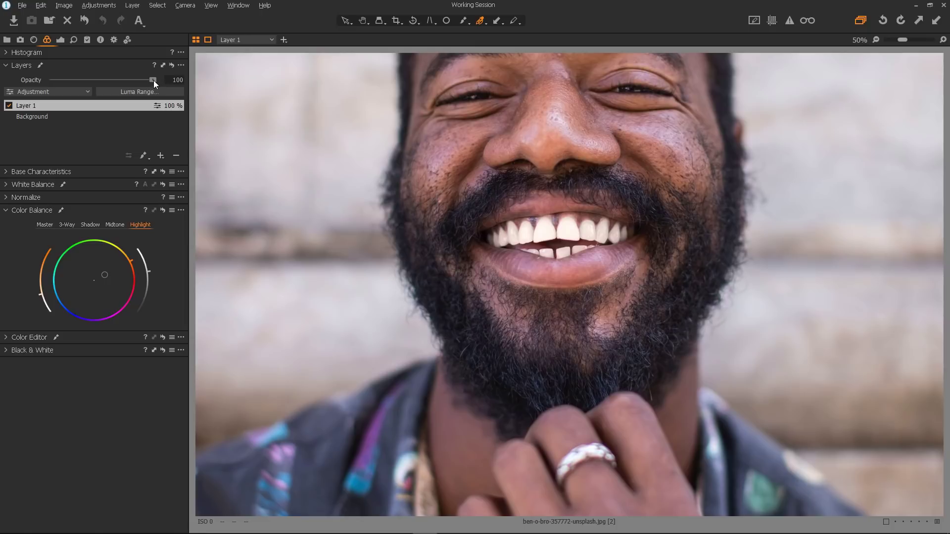
mouse_move(151, 81)
mouse_down()
mouse_move(118, 86)
mouse_move(135, 89)
mouse_up()
drag(138, 90, 139, 90)
scroll(592, 214, down, 2)
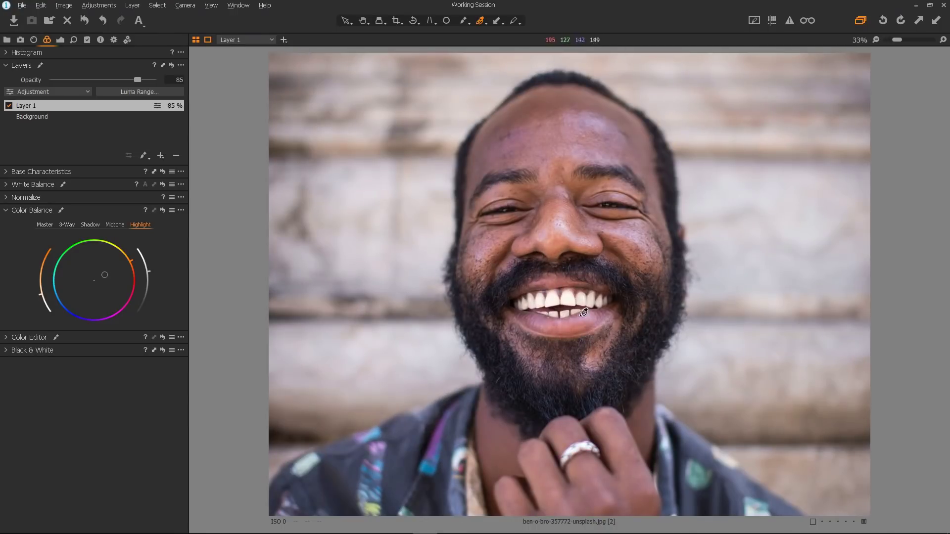
Compare the softened whitening with the original portrait by temporarily resetting all adjustments
click(86, 20)
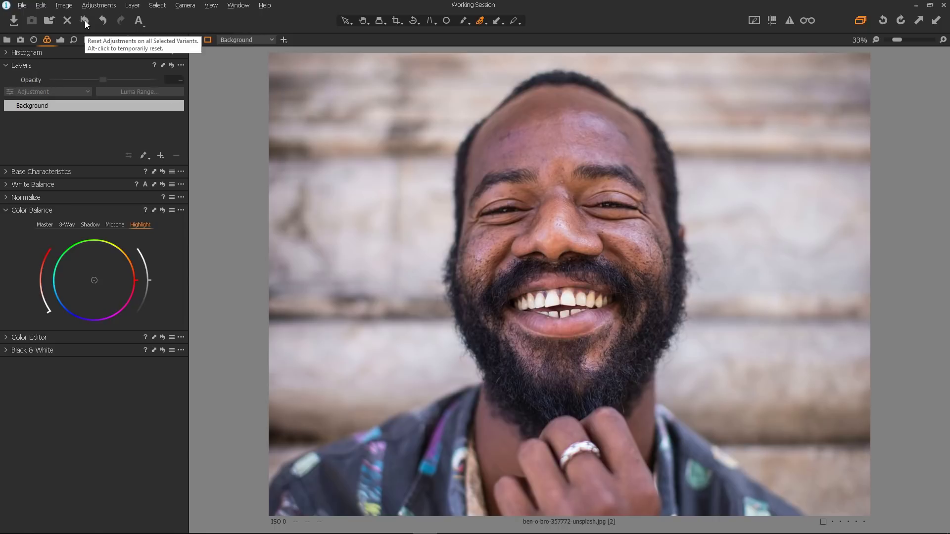
key(ctrl+z)
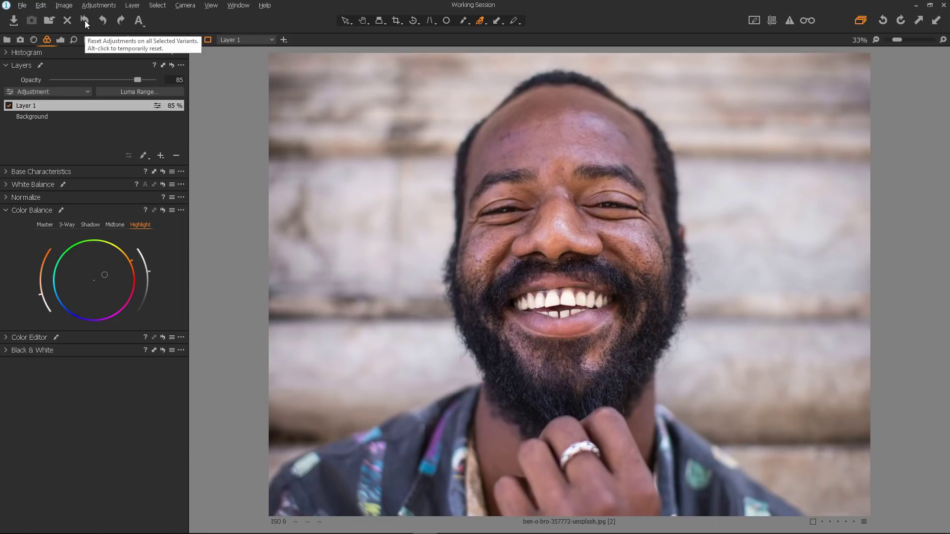
click(85, 22)
key(ctrl+z)
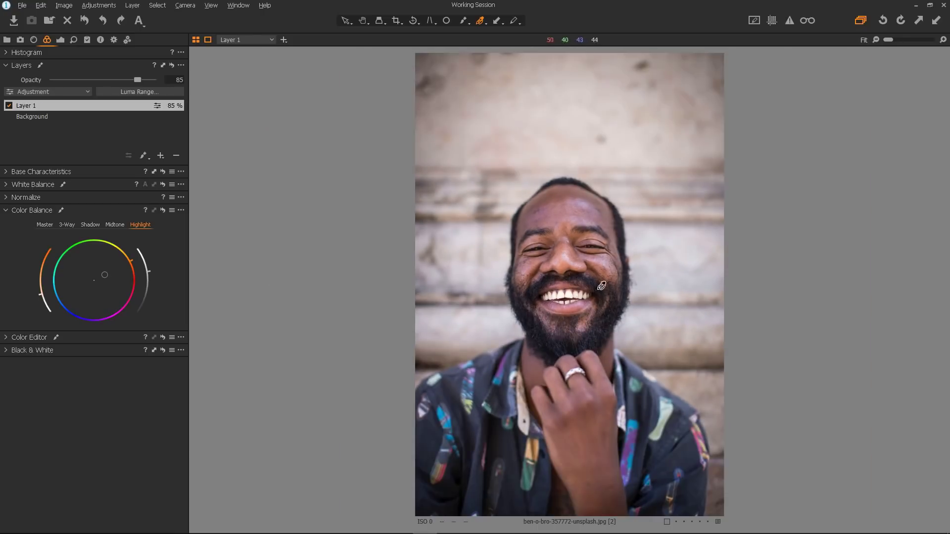
scroll(567, 313, up, 2)
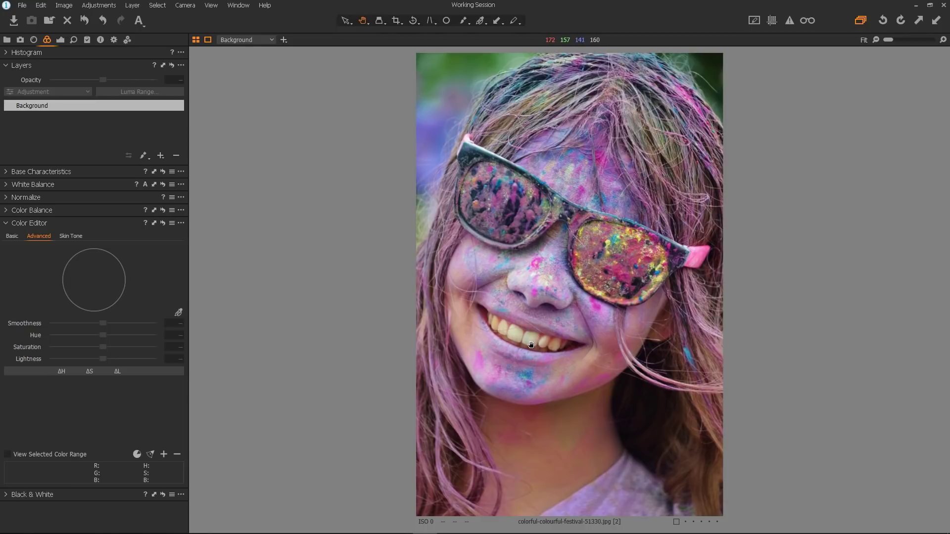
Brush a mask over all the teeth in the portrait of the paint-covered face on a new layer, and hide the mask overlay
click(143, 156)
scroll(507, 338, up, 3)
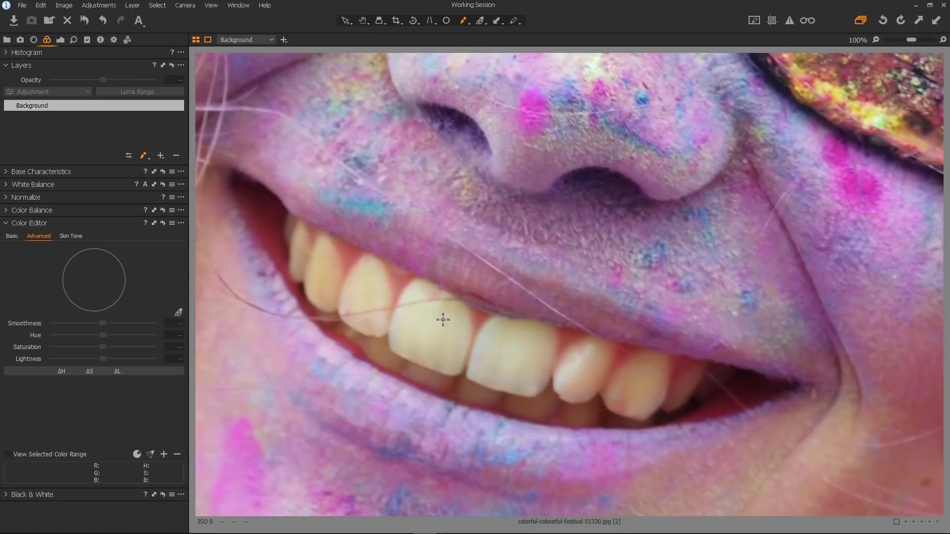
right_click(358, 299)
mouse_move(290, 221)
mouse_down()
mouse_move(295, 255)
mouse_move(327, 308)
mouse_move(382, 333)
mouse_move(380, 358)
mouse_move(452, 391)
mouse_move(614, 422)
mouse_move(710, 378)
mouse_move(686, 363)
mouse_move(600, 343)
mouse_move(568, 359)
mouse_move(495, 322)
mouse_move(471, 374)
mouse_move(515, 397)
mouse_move(595, 394)
mouse_move(594, 413)
mouse_move(655, 378)
mouse_move(628, 405)
mouse_move(562, 371)
mouse_move(591, 384)
mouse_move(556, 370)
mouse_move(509, 384)
mouse_move(490, 371)
mouse_move(523, 328)
mouse_move(592, 342)
mouse_up()
mouse_move(346, 287)
mouse_down()
mouse_move(381, 278)
mouse_move(447, 291)
mouse_move(474, 327)
mouse_up()
mouse_move(295, 227)
mouse_down()
mouse_move(320, 240)
mouse_move(336, 295)
mouse_move(388, 345)
mouse_move(369, 331)
mouse_move(377, 287)
mouse_move(441, 363)
mouse_move(424, 333)
mouse_up()
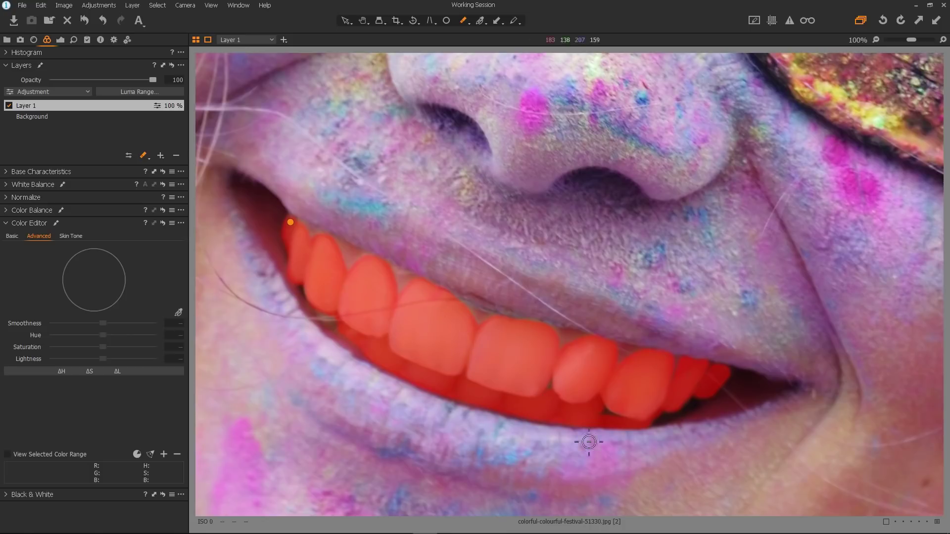
key(ctrl+0)
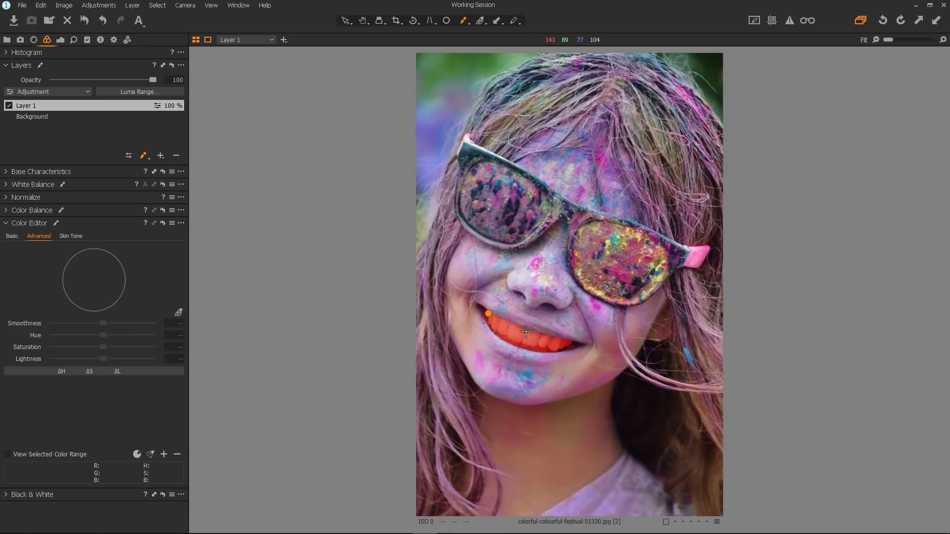
key(m)
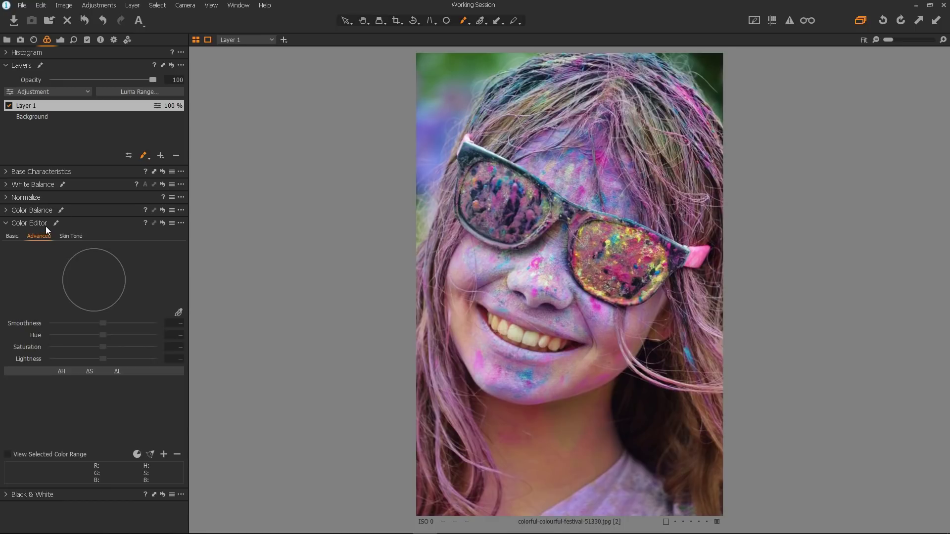
Sample the yellow of a side tooth in the advanced Color Editor and set its saturation to -100
click(178, 312)
scroll(499, 324, up, 3)
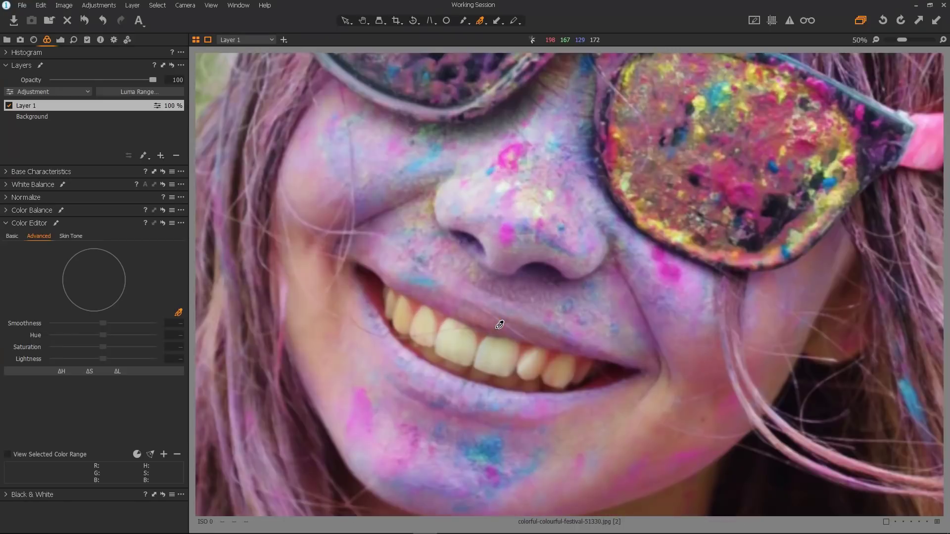
click(403, 312)
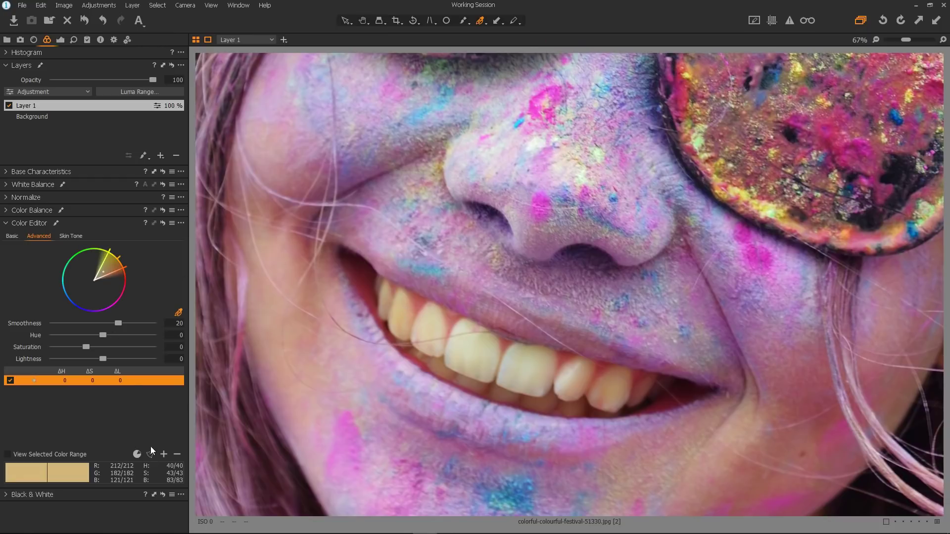
drag(87, 348, 52, 346)
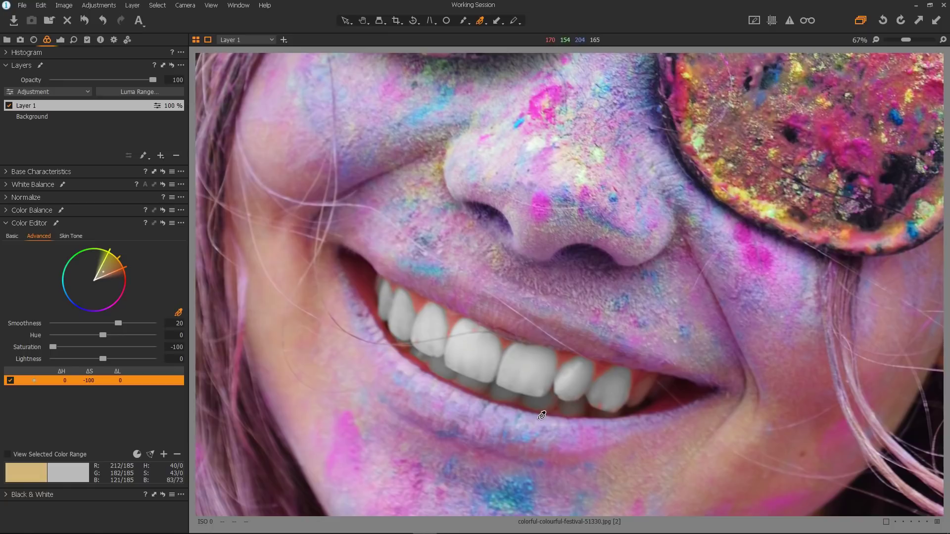
Widen the sampled color range toward red and green to cover all the teeth, and inspect the desaturated smile
scroll(527, 403, up, 1)
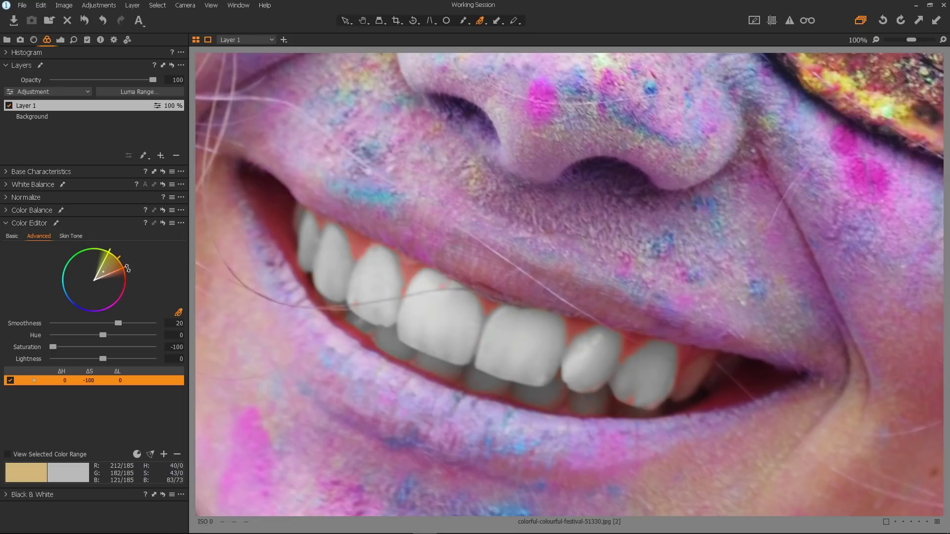
drag(127, 268, 129, 281)
drag(112, 249, 101, 243)
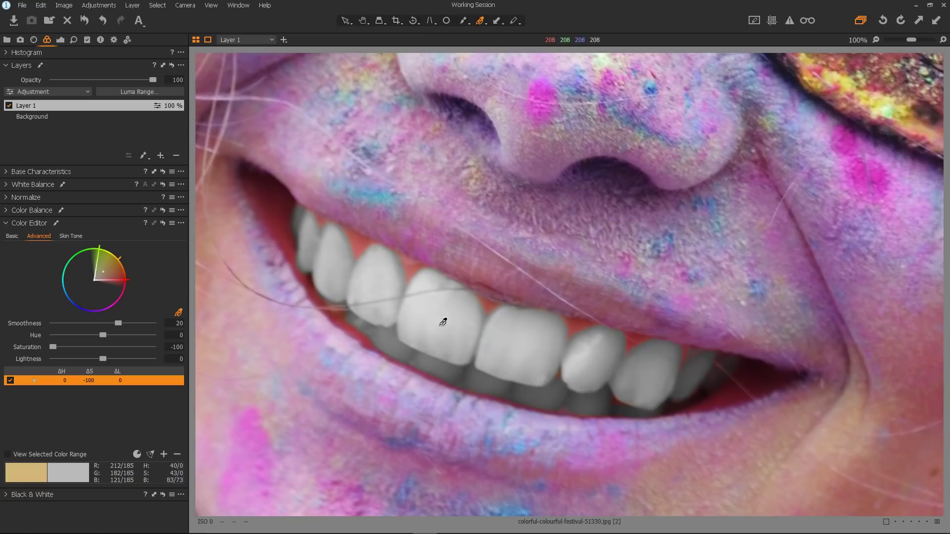
scroll(441, 318, down, 2)
scroll(443, 322, down, 1)
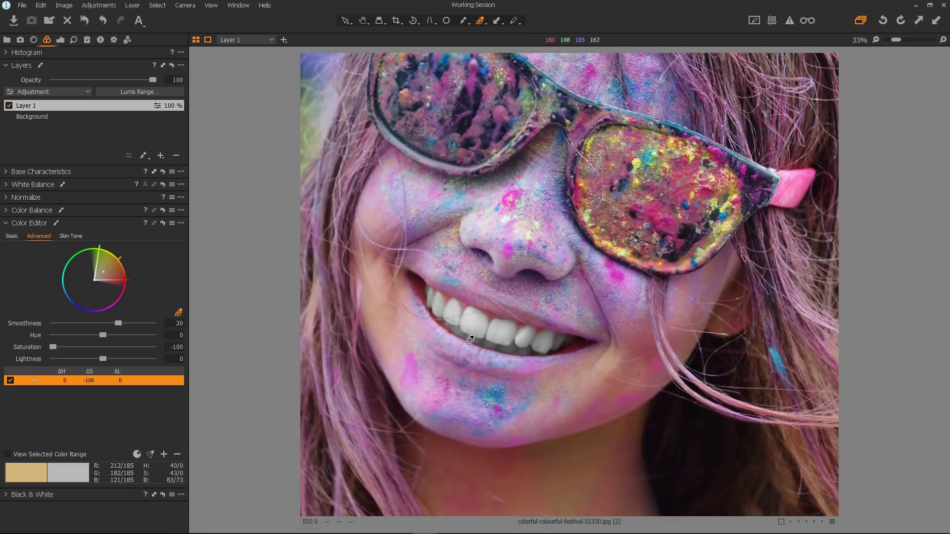
drag(493, 354, 561, 304)
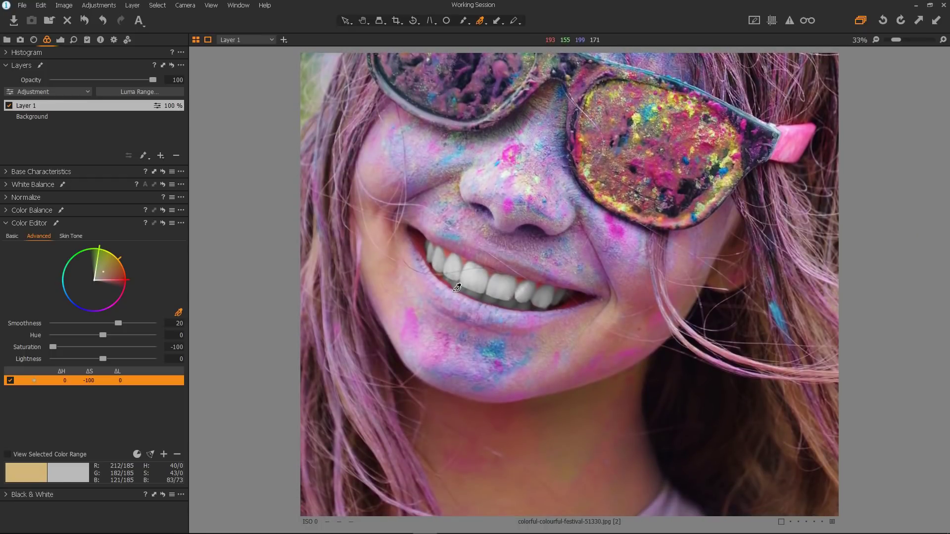
scroll(457, 287, up, 1)
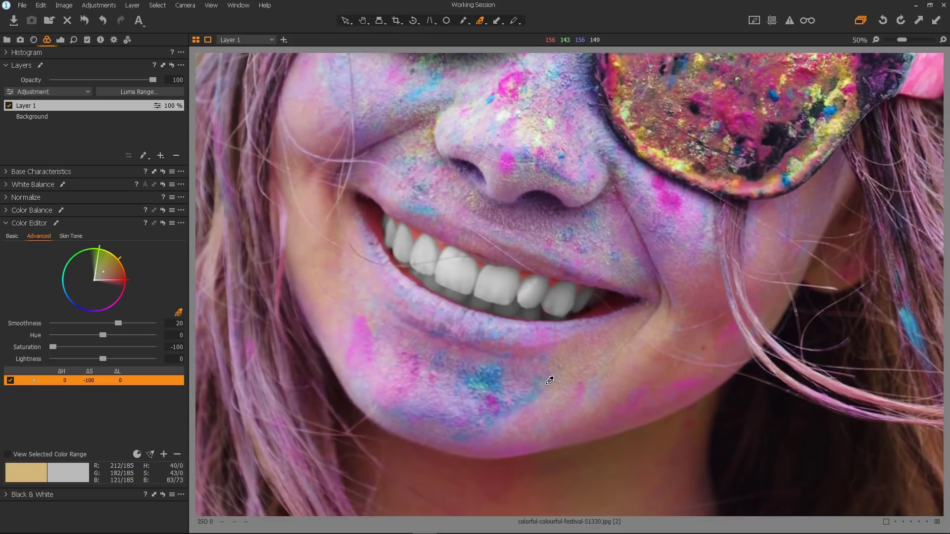
Tint the Color Balance shadows and midtones on the teeth slightly toward red
click(50, 211)
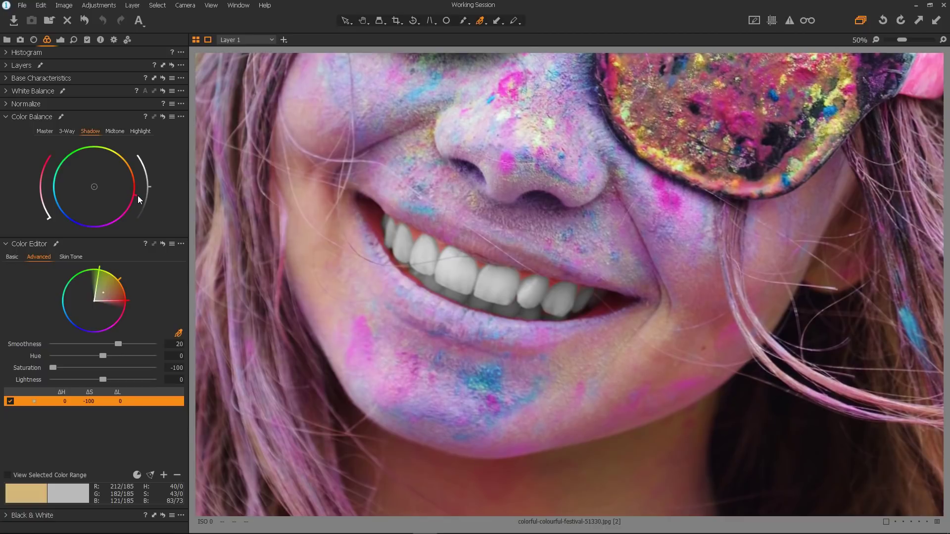
click(137, 195)
drag(50, 218, 43, 194)
mouse_move(39, 194)
mouse_down()
mouse_move(39, 179)
mouse_move(41, 187)
mouse_up()
drag(38, 190, 38, 199)
click(115, 131)
drag(46, 217, 45, 207)
Tint the Color Balance highlights on the teeth toward orange with moderate saturation, and check the smile against the face
click(140, 132)
click(135, 168)
drag(48, 218, 43, 203)
drag(43, 200, 44, 203)
drag(41, 207, 40, 203)
key(ctrl+0)
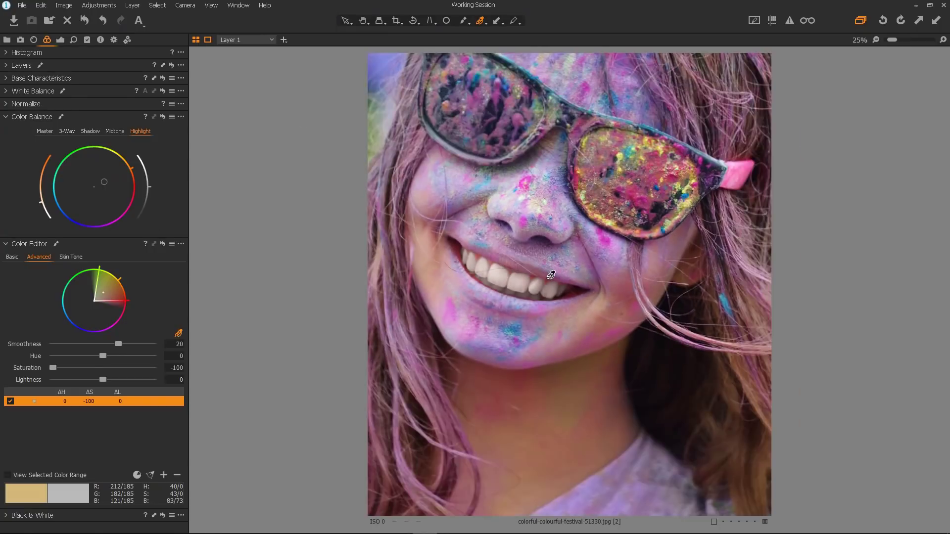
scroll(541, 344, up, 2)
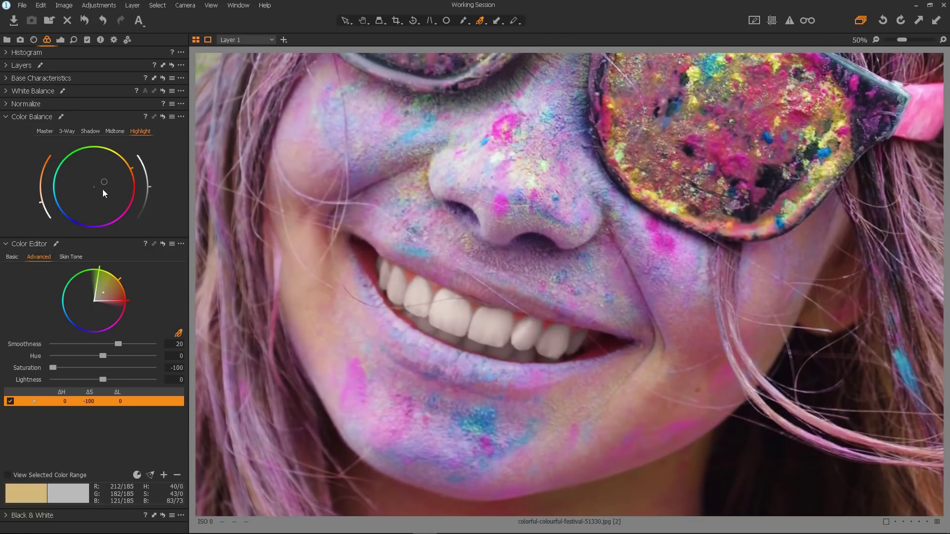
Slightly brighten the Color Balance midtones and highlights on the teeth
click(94, 133)
click(119, 132)
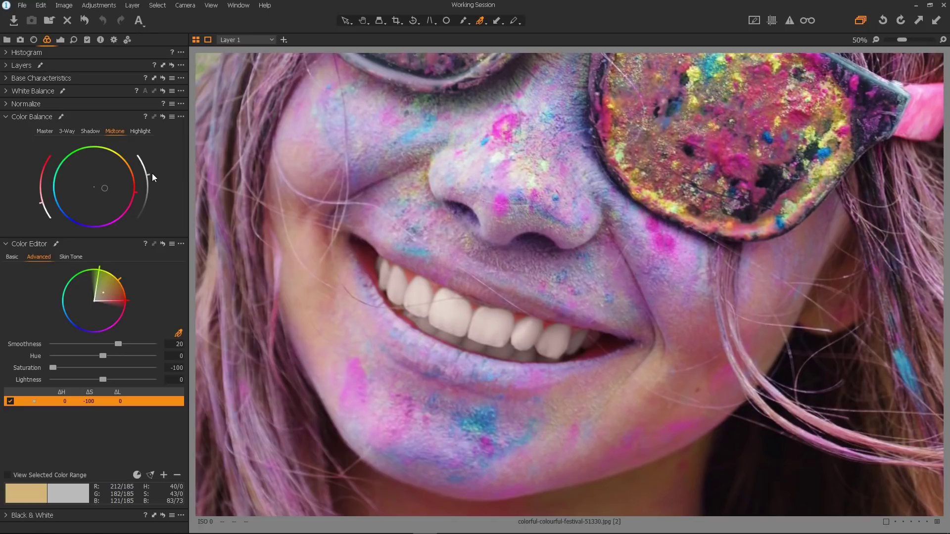
click(152, 173)
click(140, 132)
drag(150, 186, 154, 180)
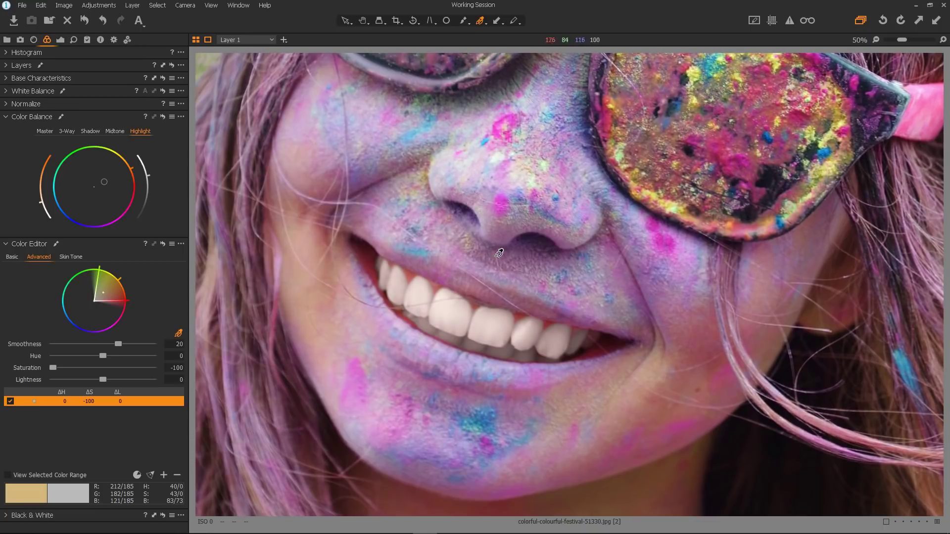
Compare the whole portrait with and without the teeth-whitening adjustments on Layer 1
key(ctrl+minus)
key(ctrl+minus)
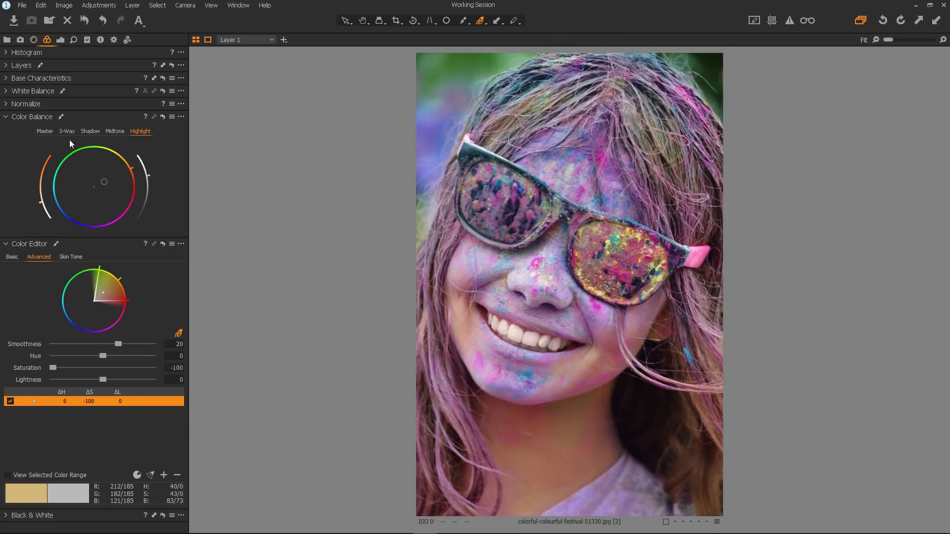
click(7, 65)
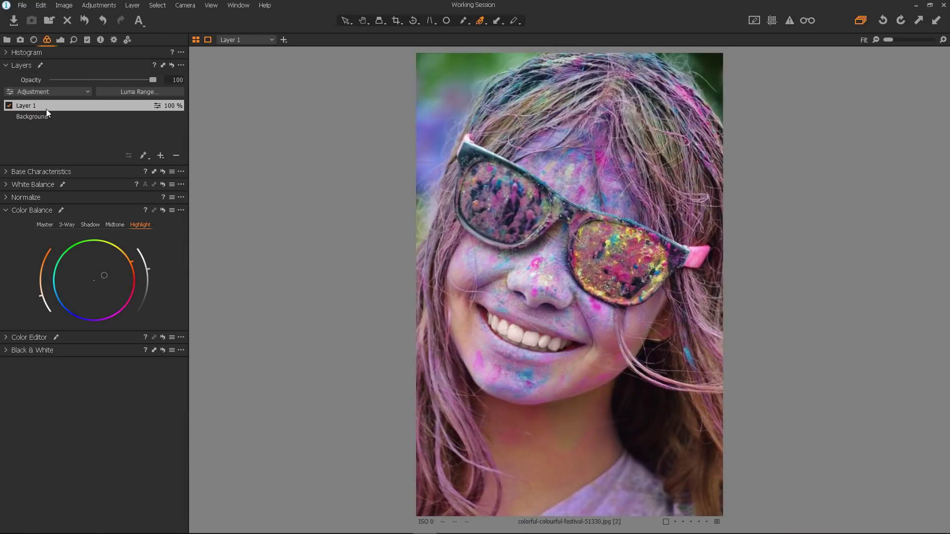
click(8, 106)
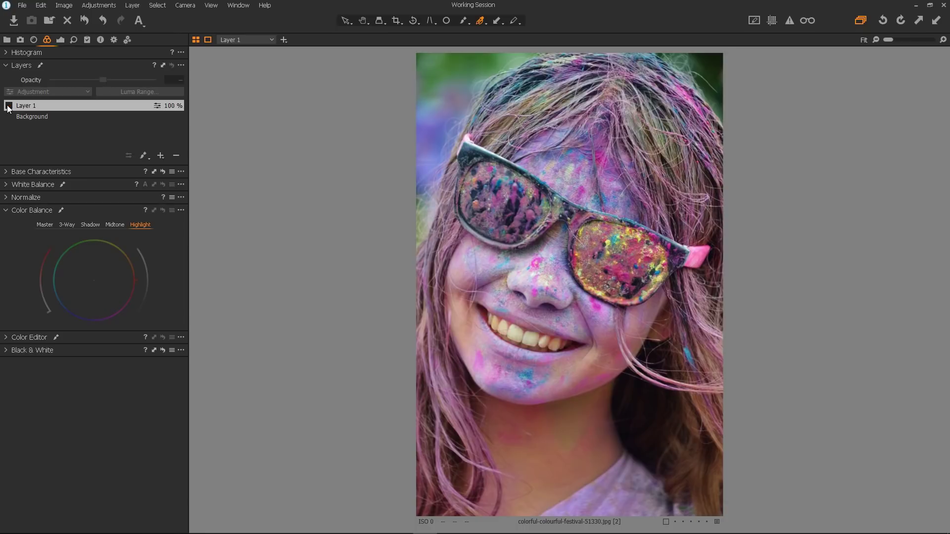
click(9, 106)
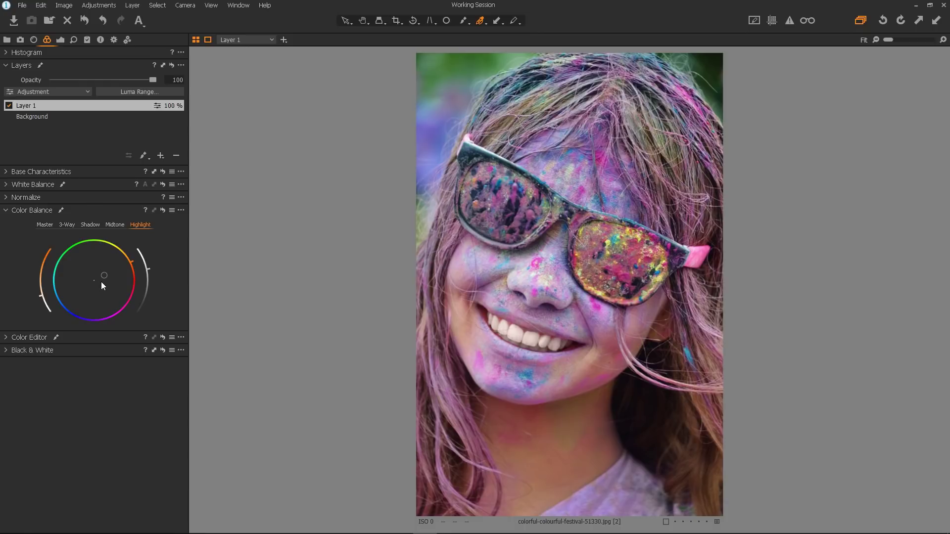
Slightly increase the saturation of the Color Balance midtone and highlight tints on the teeth
scroll(530, 349, up, 2)
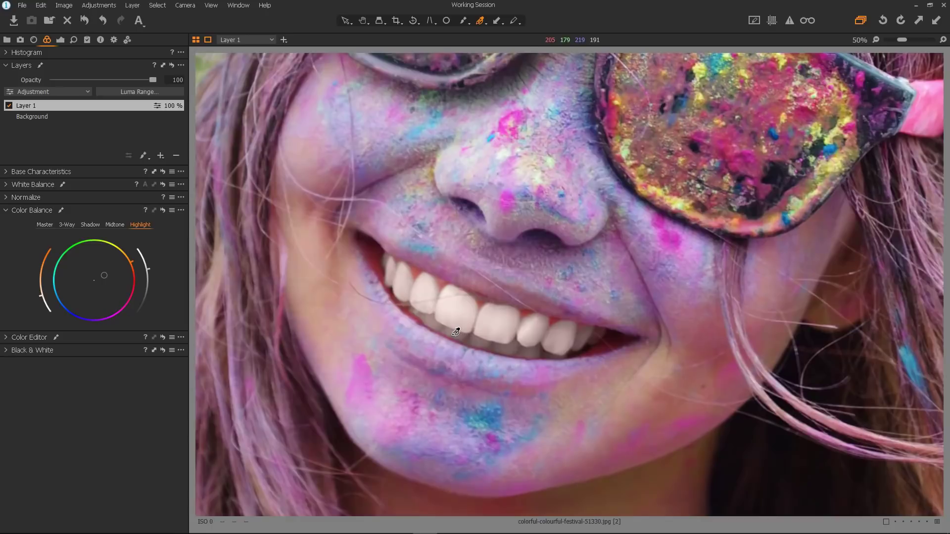
click(121, 225)
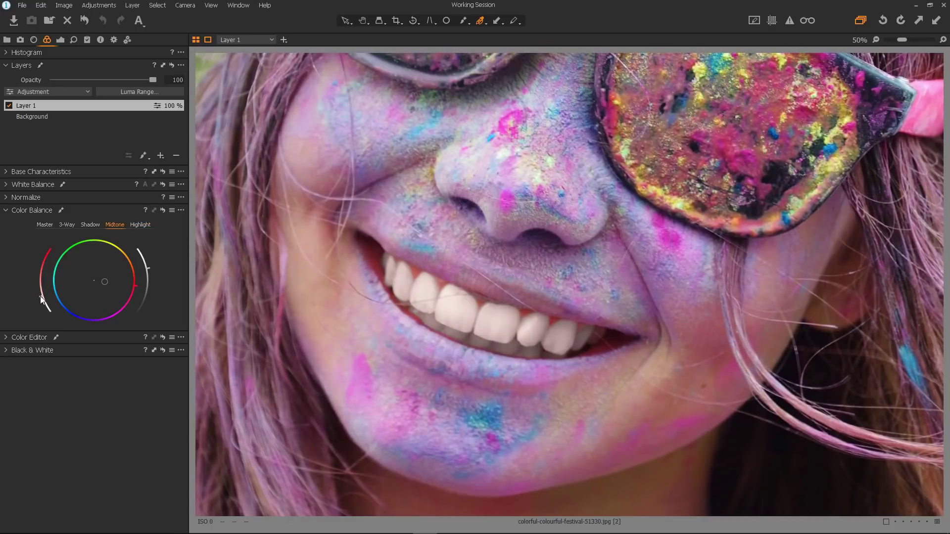
drag(40, 296, 40, 293)
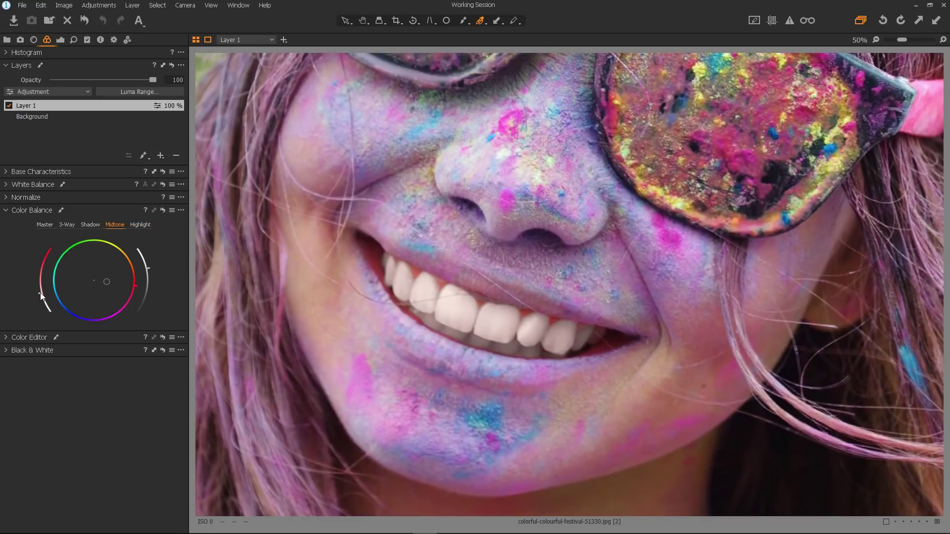
click(139, 225)
drag(40, 296, 41, 293)
Set Layer 1's opacity to 85 and compare the whole portrait with its original by temporarily resetting all adjustments
drag(139, 84, 132, 86)
key(ctrl+0)
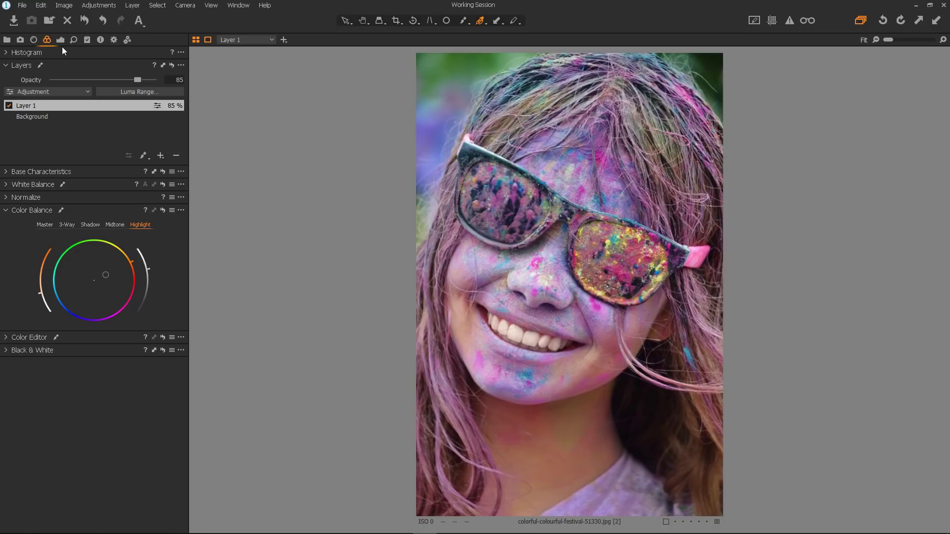
click(86, 23)
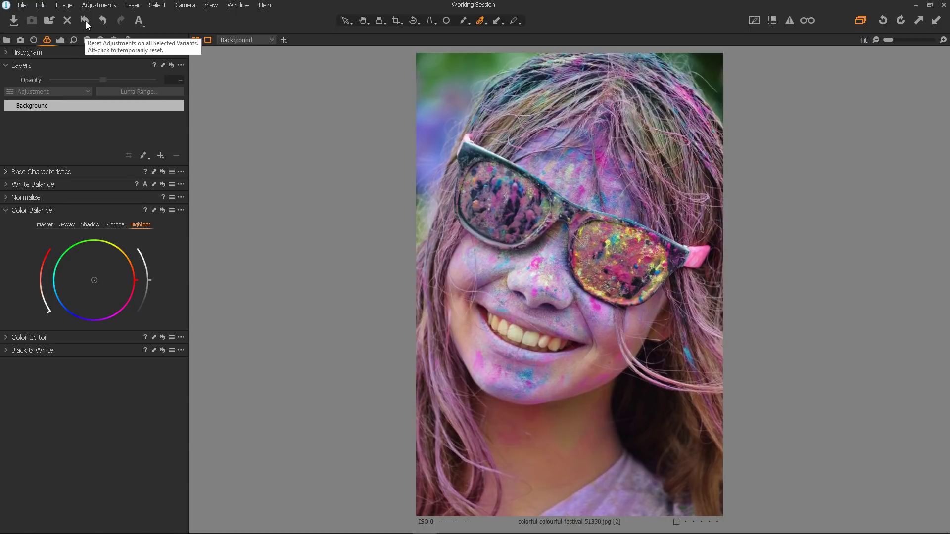
key(ctrl+z)
alt+click(86, 23)
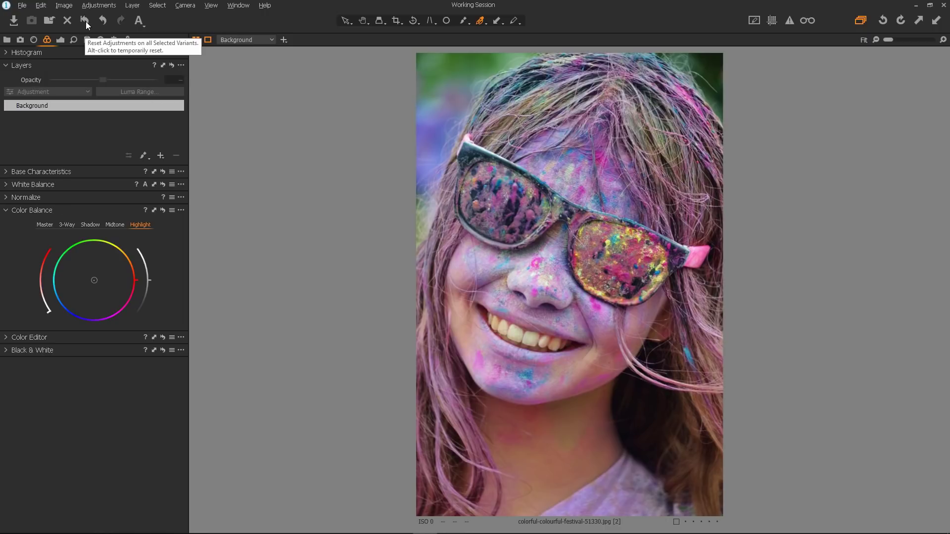